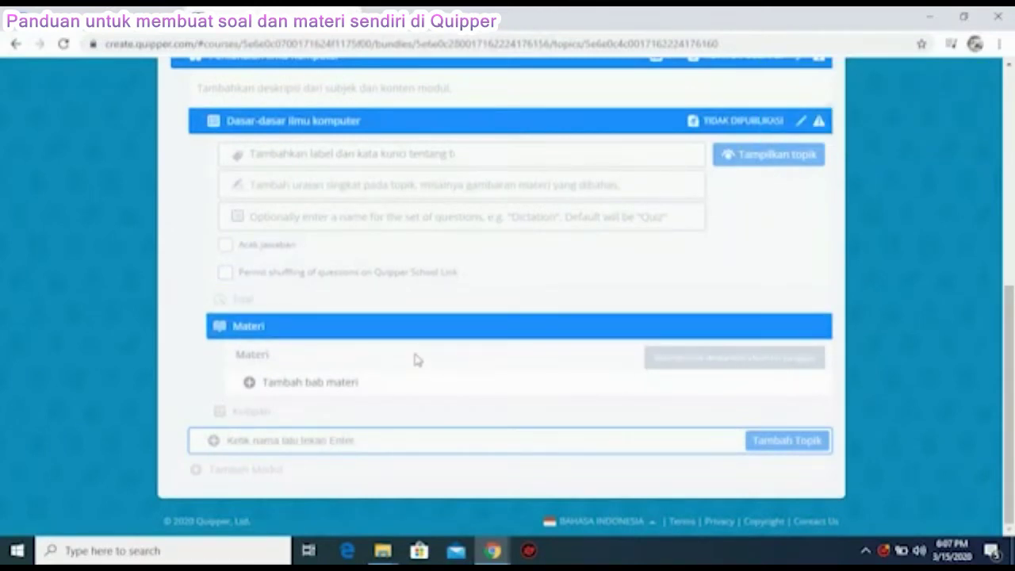
# Add a question to the topic's Soal section with the text "Lembar kerja di dalam program Microsoft excel disebut ...." copied from the Google Docs document.
pyautogui.click(270, 305)
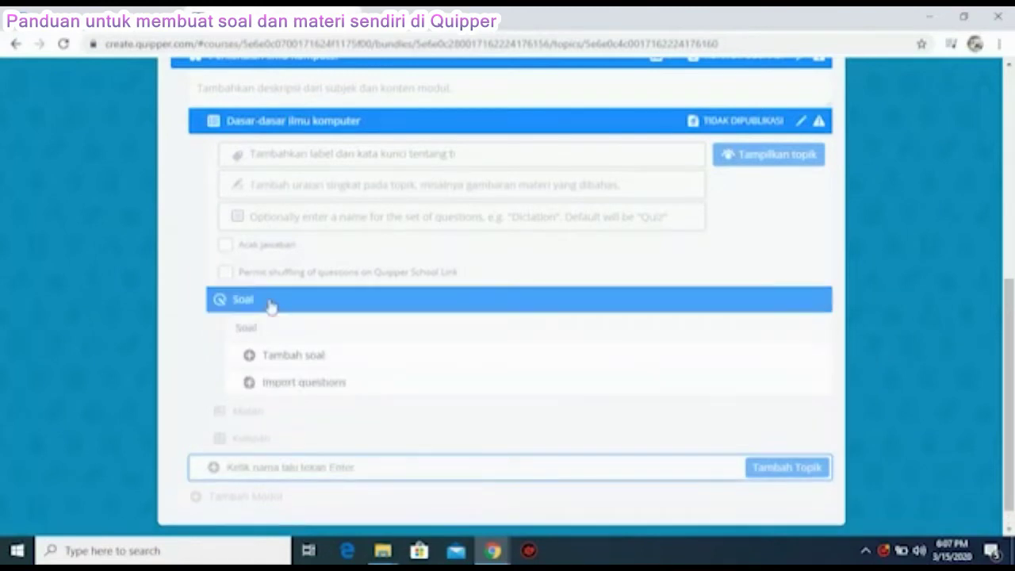
pyautogui.click(314, 360)
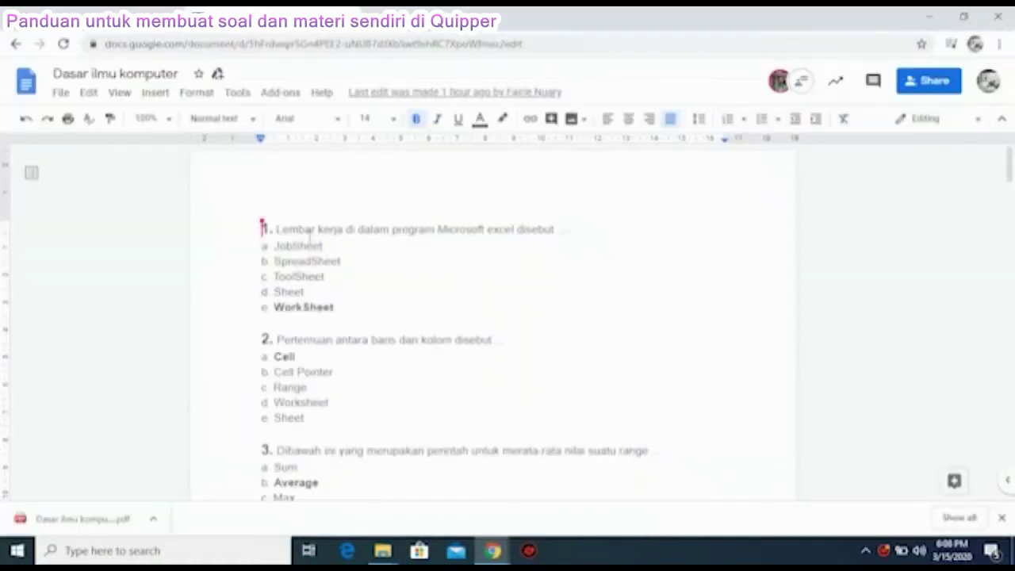
pyautogui.moveTo(277, 230); pyautogui.dragTo(576, 228)
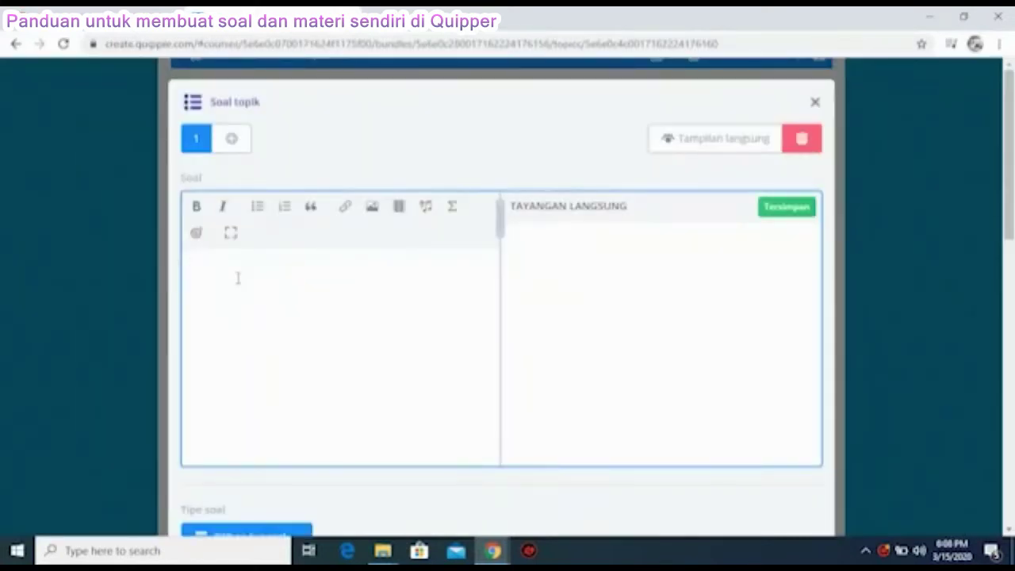
pyautogui.write('Lembar kerja di dalam program Microsoft excel disebut')
# Set the question type of question 1 to Pilihan tunggal.
pyautogui.scroll(-2, 390, 355)
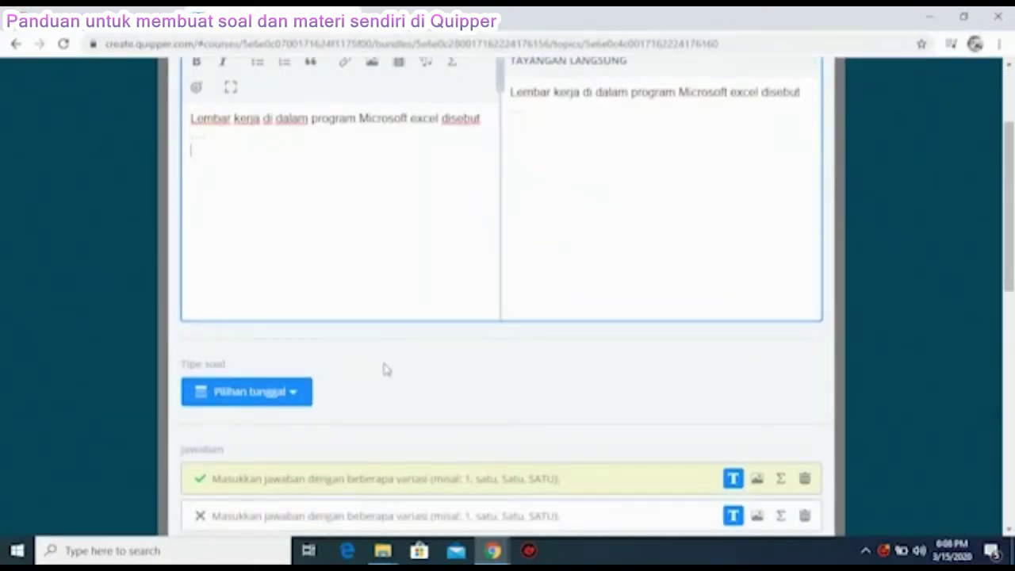
pyautogui.click(301, 394)
pyautogui.scroll(-1, 309, 413)
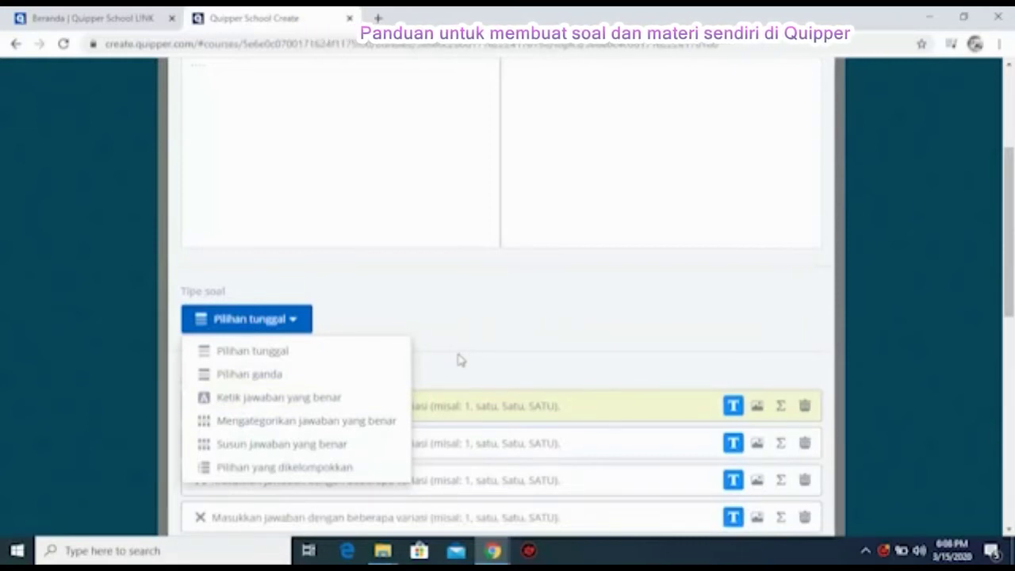
pyautogui.click(252, 357)
pyautogui.scroll(2, 355, 241)
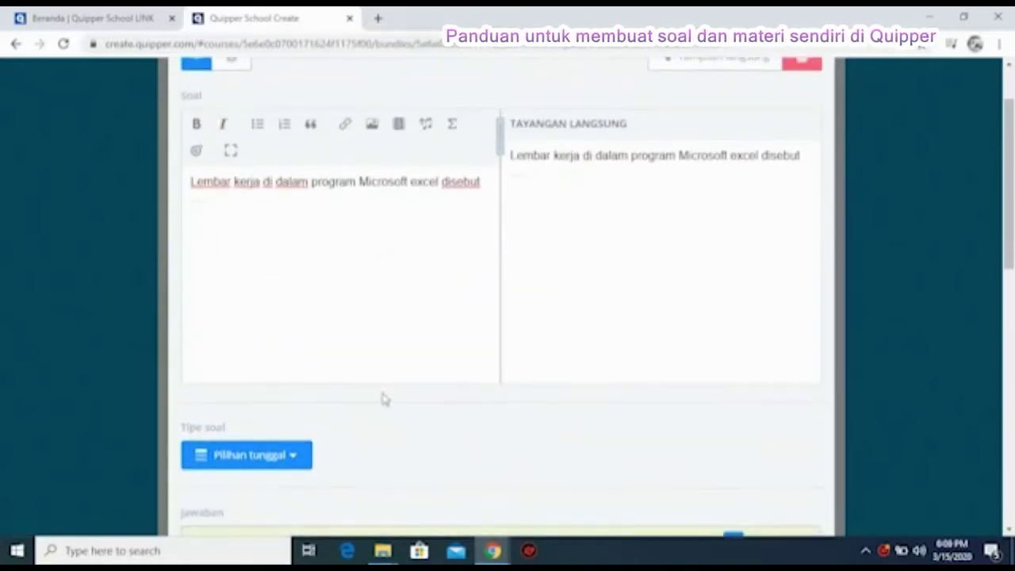
# Copy the option "JobSheet" from the Google Docs document into the first answer of question 1.
pyautogui.scroll(-3, 385, 399)
pyautogui.click(253, 333)
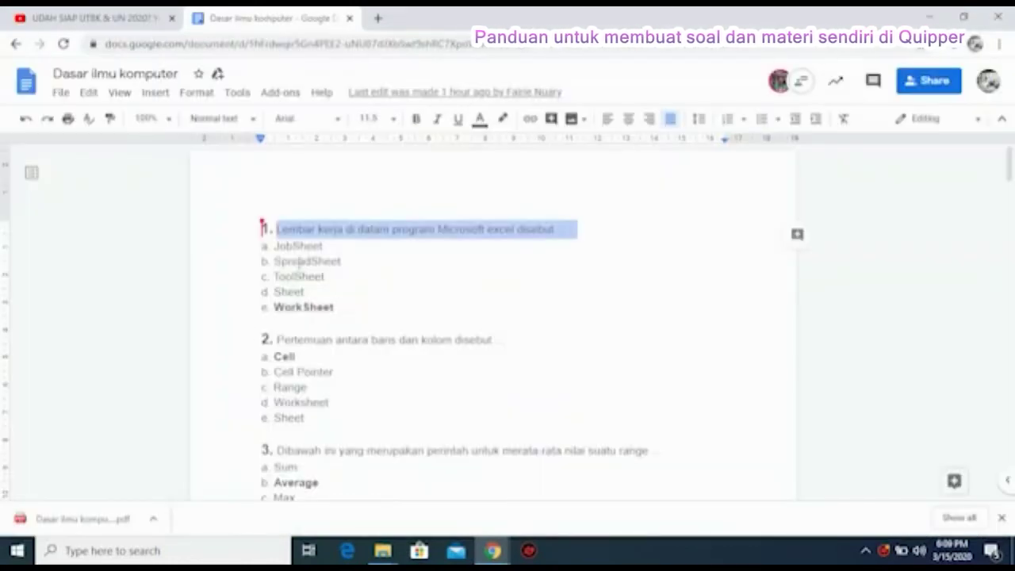
pyautogui.doubleClick(299, 247)
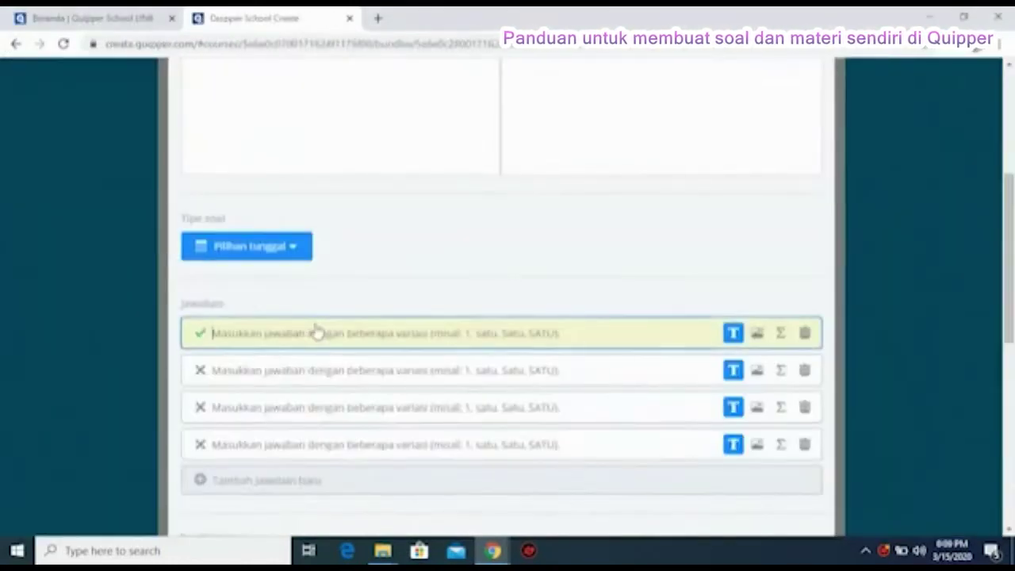
pyautogui.write('JobSheet')
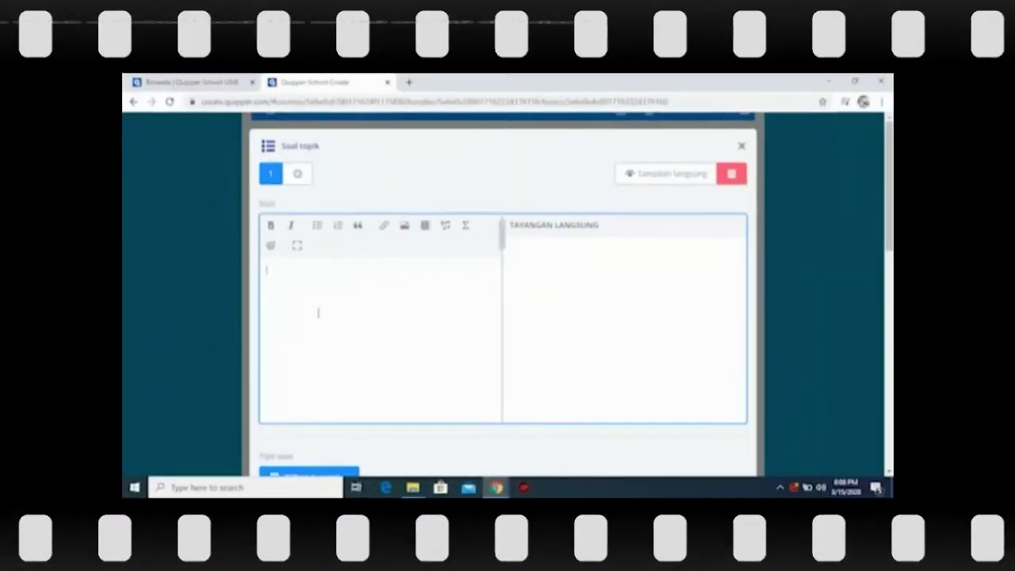
# Enter "Lembar kerja di dalam program Microsoft excel disebut ...." as question 1 and choose Pilihan tunggal as its type.
pyautogui.write('Lembar kerja di dalam program Microsoft excel disebut ....')
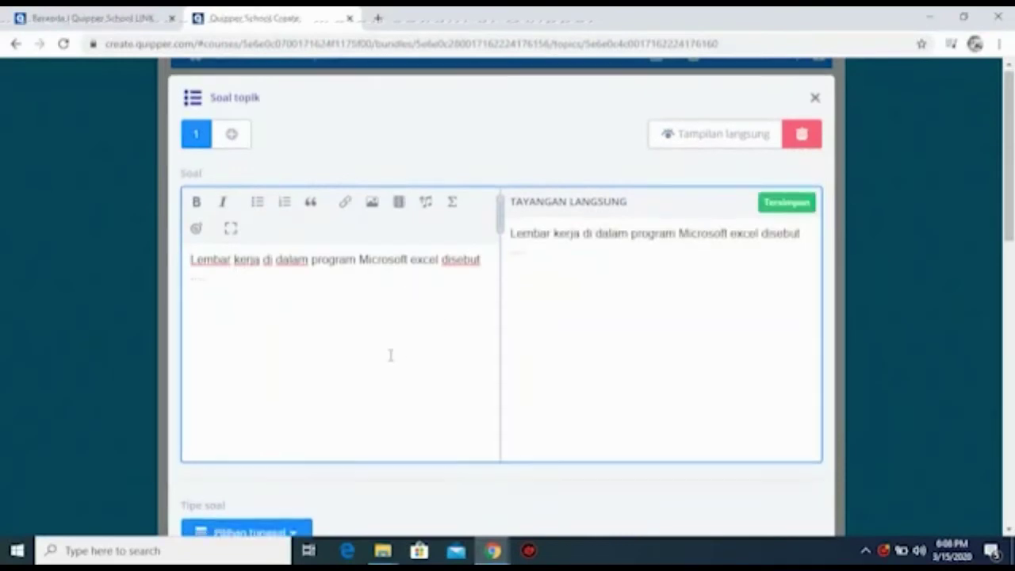
pyautogui.scroll(-2, 389, 356)
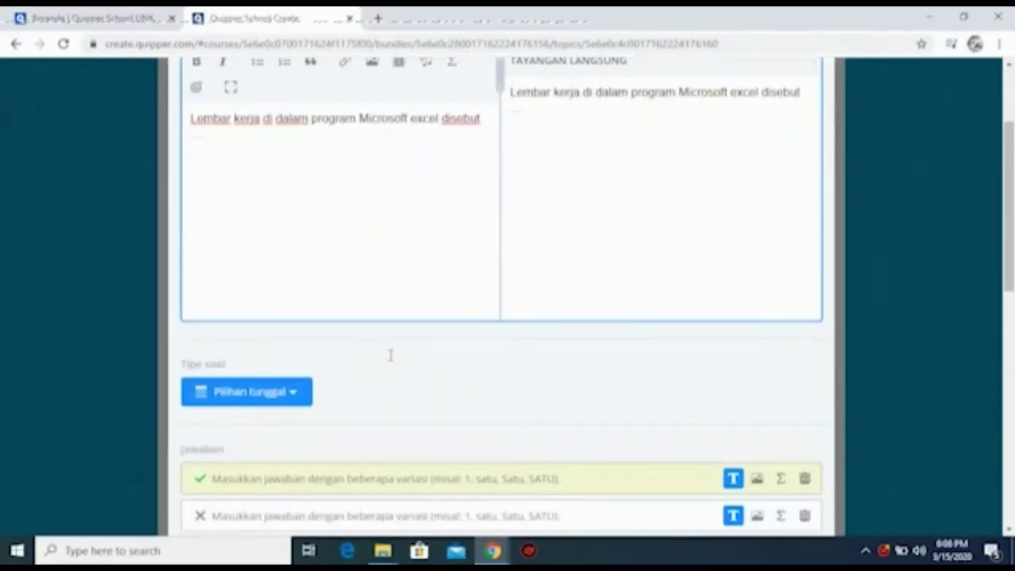
pyautogui.click(306, 393)
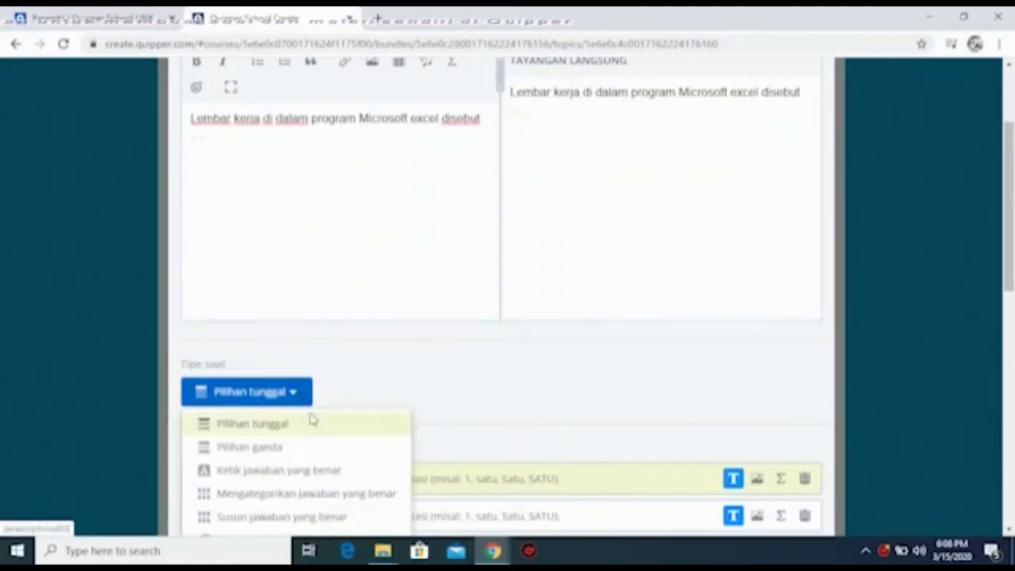
pyautogui.scroll(-1, 311, 419)
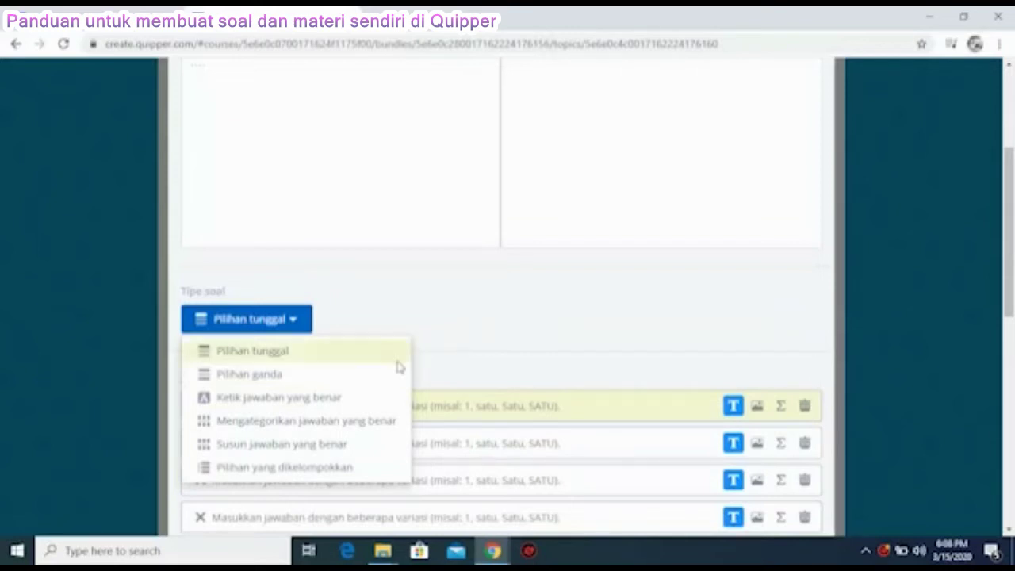
pyautogui.click(252, 359)
pyautogui.scroll(2, 397, 255)
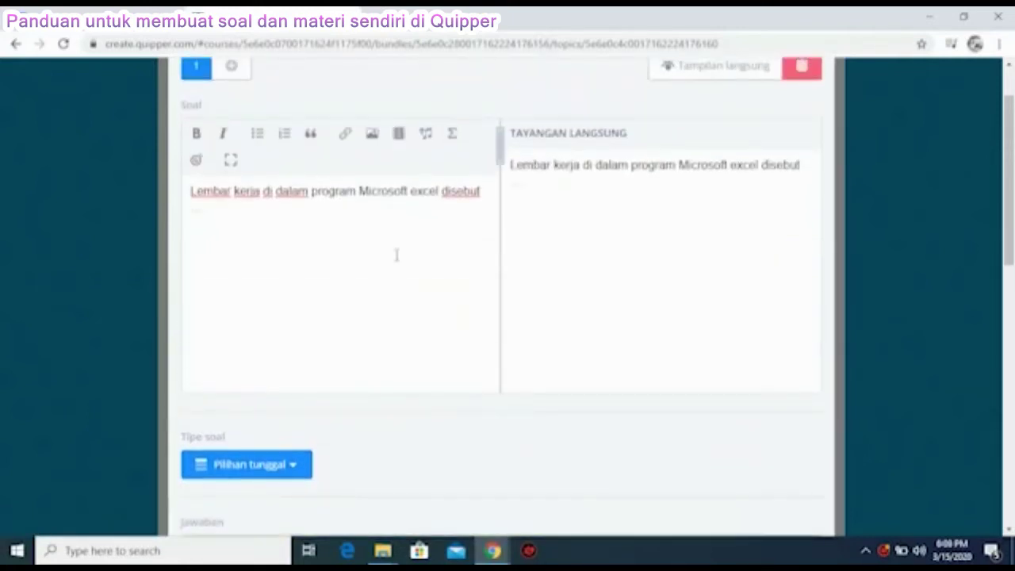
# Fill the first answer of question 1 with "JobSheet", copied from option a in the Google Docs document.
pyautogui.scroll(-3, 389, 396)
pyautogui.click(251, 334)
pyautogui.hotkey('ctrl', 'Tab')
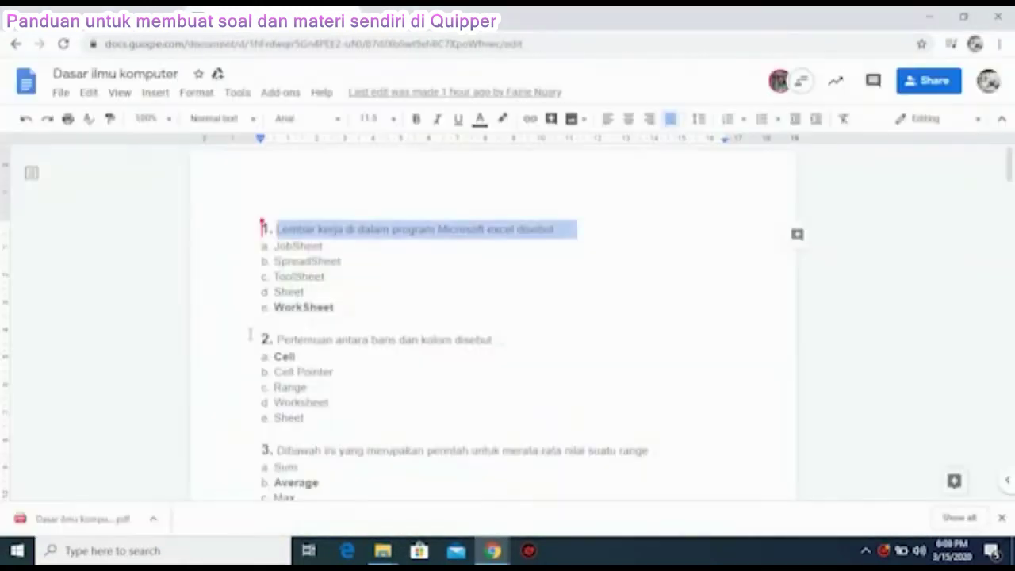
pyautogui.doubleClick(299, 247)
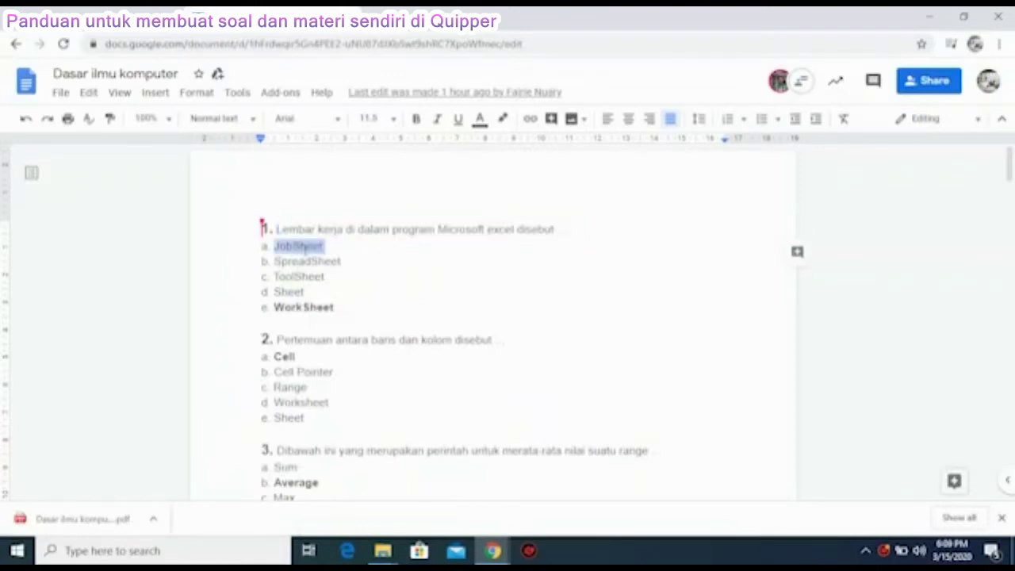
pyautogui.hotkey('ctrl', 'c')
pyautogui.hotkey('ctrl', 'Tab')
pyautogui.click(265, 335)
pyautogui.hotkey('ctrl', 'v')
# Copy "SpreadSheet" from the Google Docs document into the second answer of question 1.
pyautogui.hotkey('ctrl', 'Tab')
pyautogui.doubleClick(305, 262)
pyautogui.hotkey('alt', 'Tab')
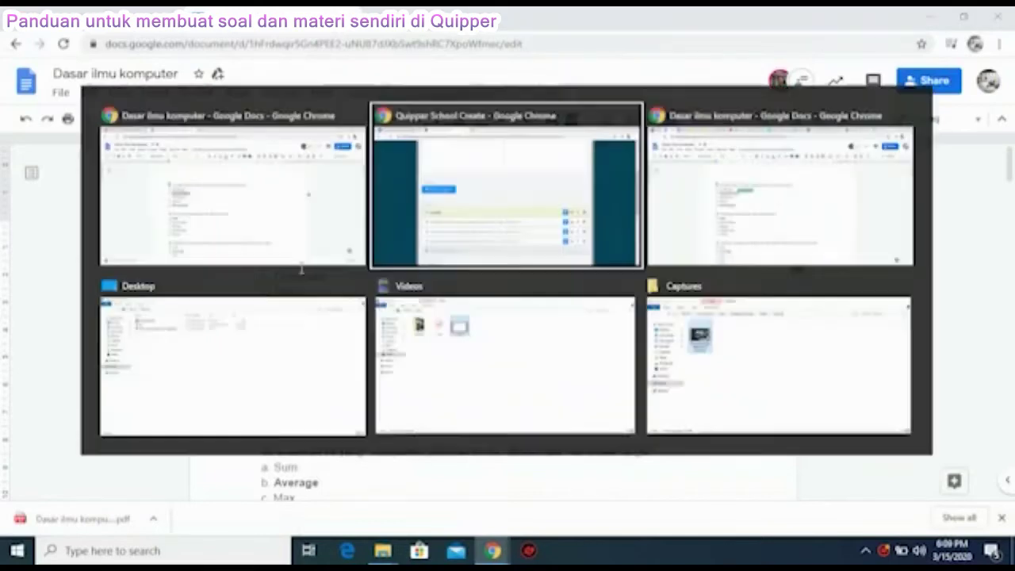
pyautogui.click(302, 369)
pyautogui.hotkey('ctrl', 'v')
# Copy "ToolSheet" from the Google Docs document into the third answer of question 1.
pyautogui.hotkey('alt', 'Tab')
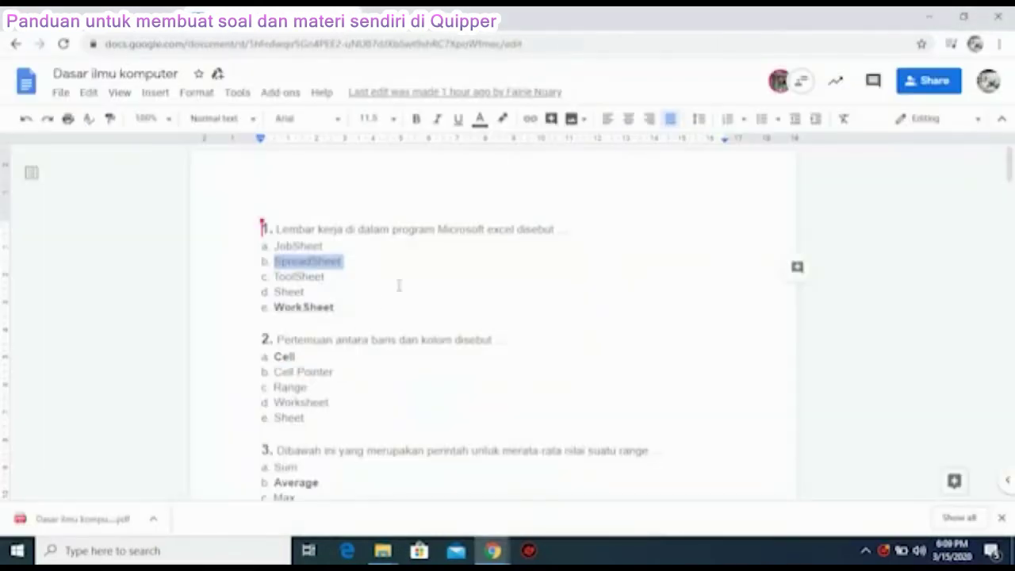
pyautogui.doubleClick(299, 278)
pyautogui.hotkey('alt', 'Tab')
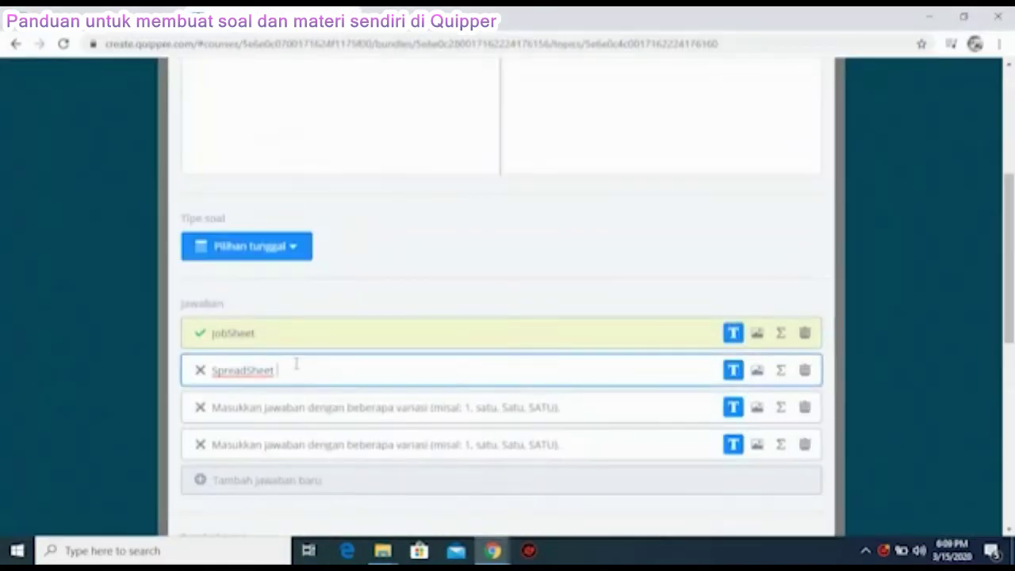
pyautogui.click(267, 408)
pyautogui.hotkey('ctrl', 'v')
# Copy "Sheet" from the Google Docs document into the fourth answer of question 1.
pyautogui.hotkey('alt', 'Tab')
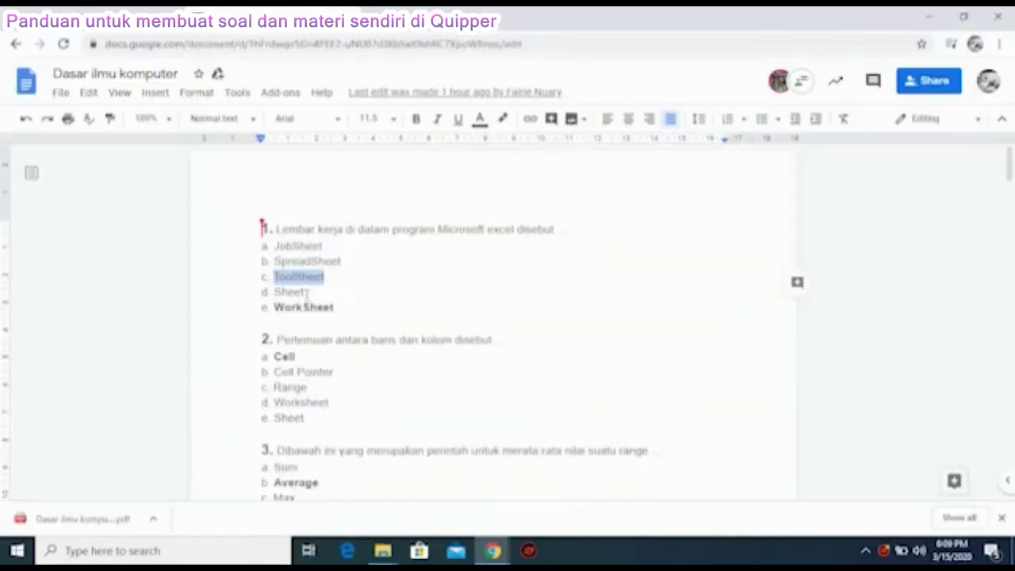
pyautogui.doubleClick(289, 292)
pyautogui.hotkey('alt', 'Tab')
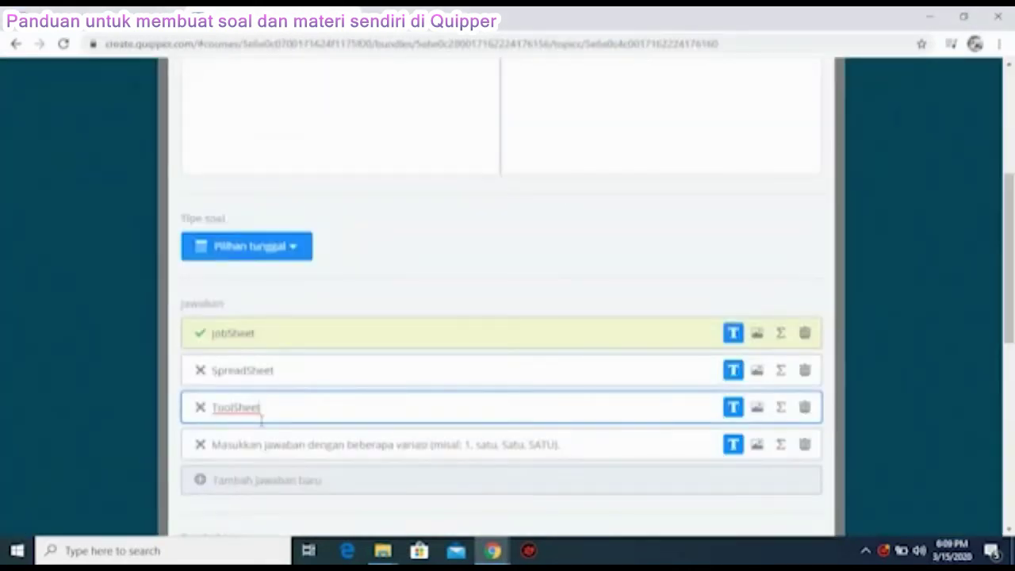
pyautogui.click(262, 441)
pyautogui.hotkey('ctrl', 'v')
# Add a fifth answer with "WorkSheet" copied from the Google Docs document and mark it as the correct answer.
pyautogui.hotkey('alt', 'Tab')
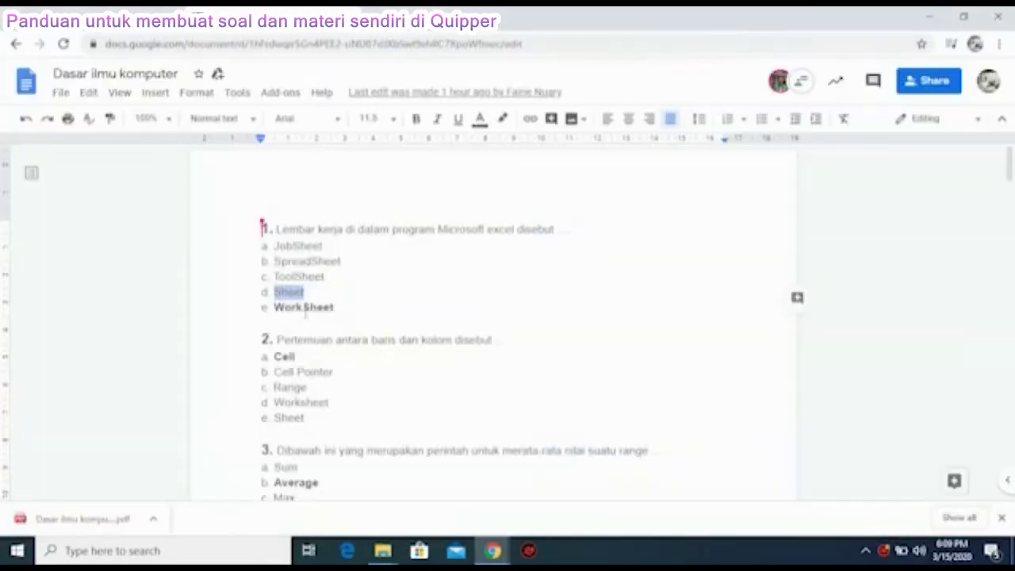
pyautogui.click(306, 310)
pyautogui.doubleClick(288, 309)
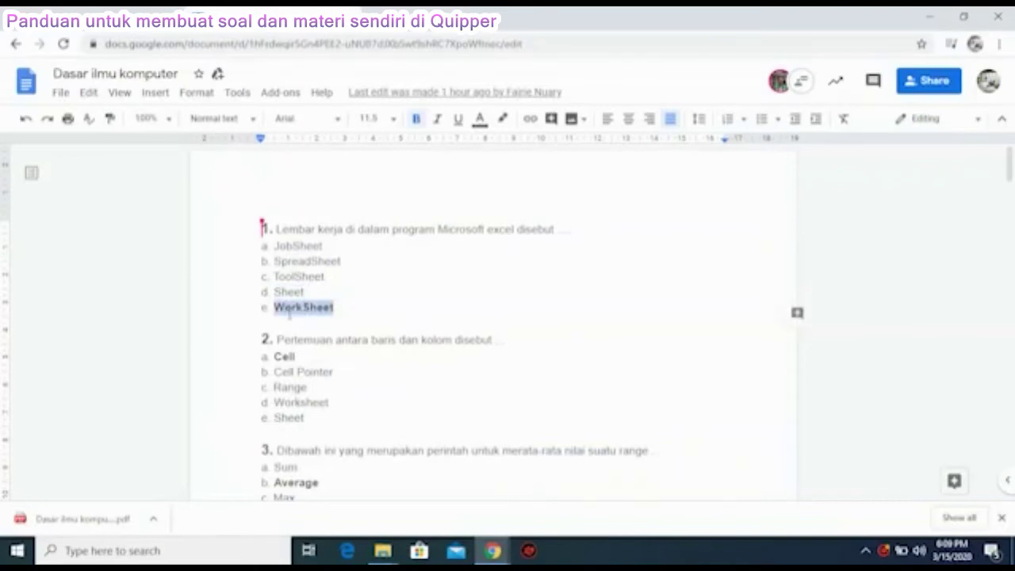
pyautogui.hotkey('alt', 'Tab')
pyautogui.click(245, 478)
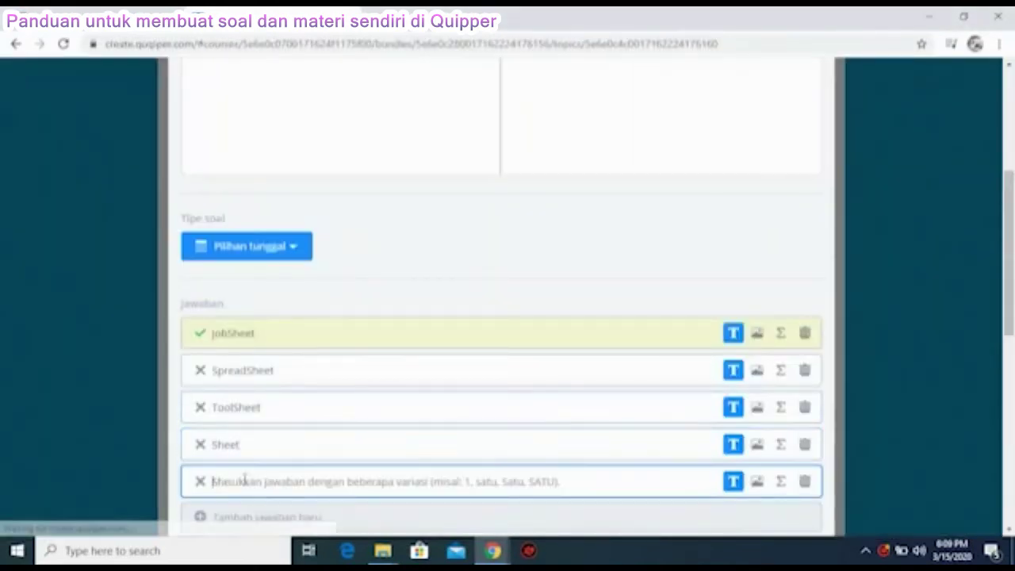
pyautogui.hotkey('ctrl', 'v')
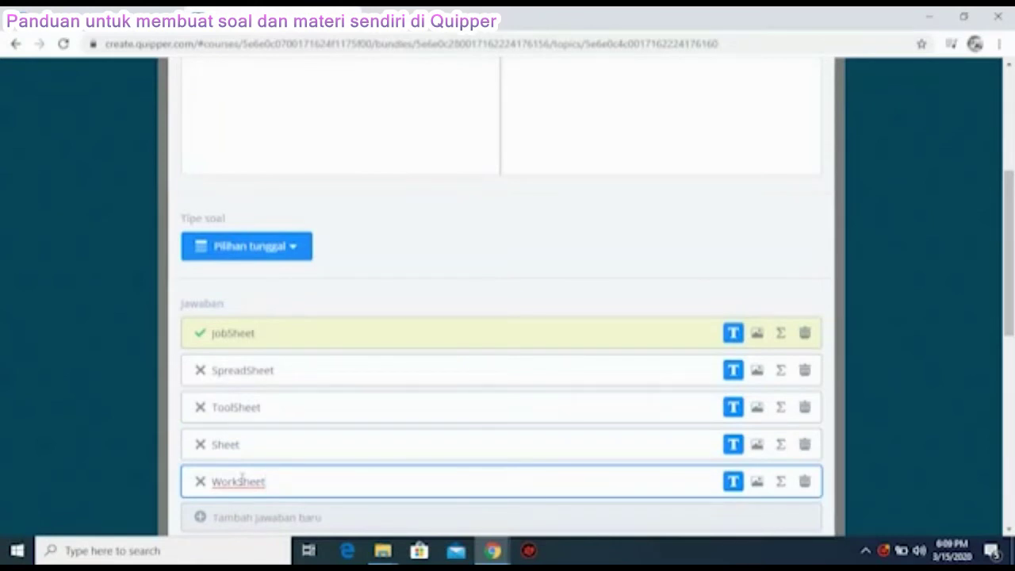
pyautogui.click(202, 487)
pyautogui.click(202, 485)
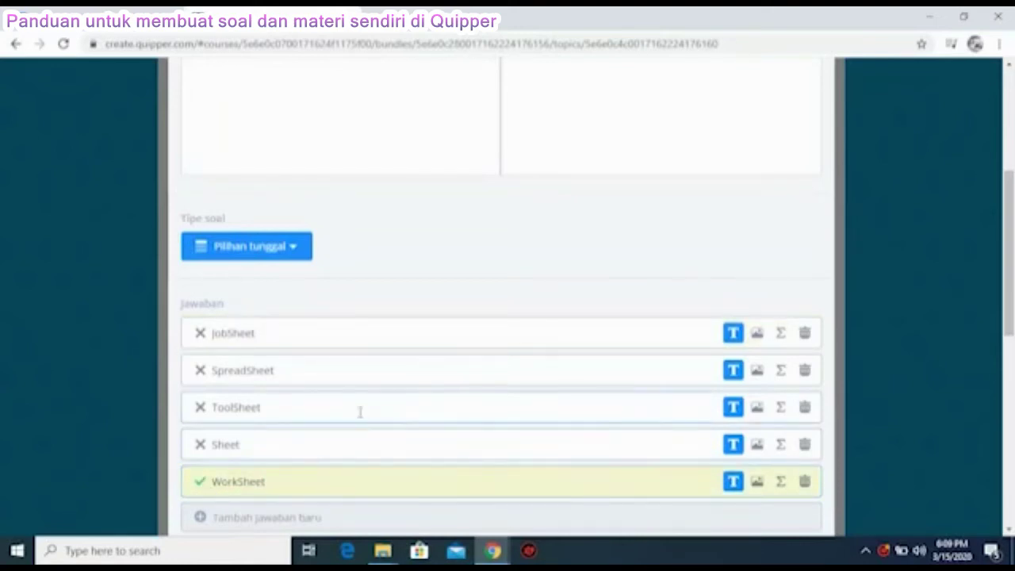
# Add a second question to the topic's question set.
pyautogui.scroll(3, 357, 410)
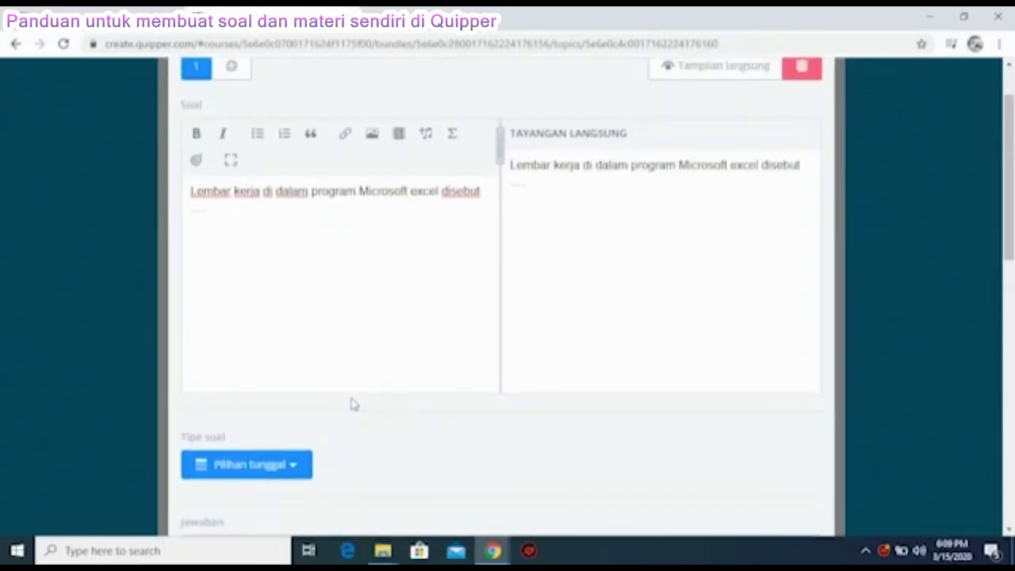
pyautogui.click(232, 67)
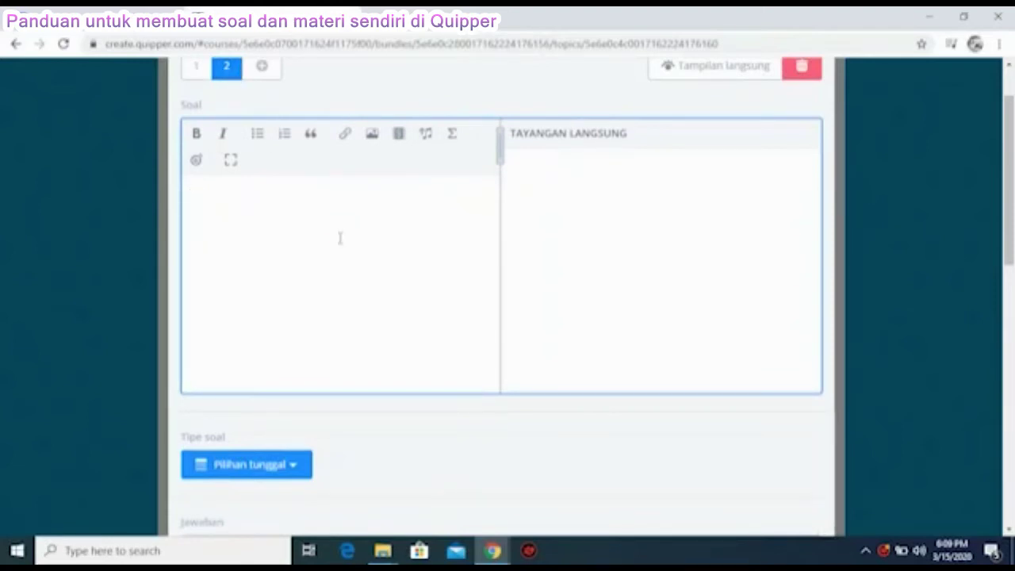
pyautogui.click(345, 137)
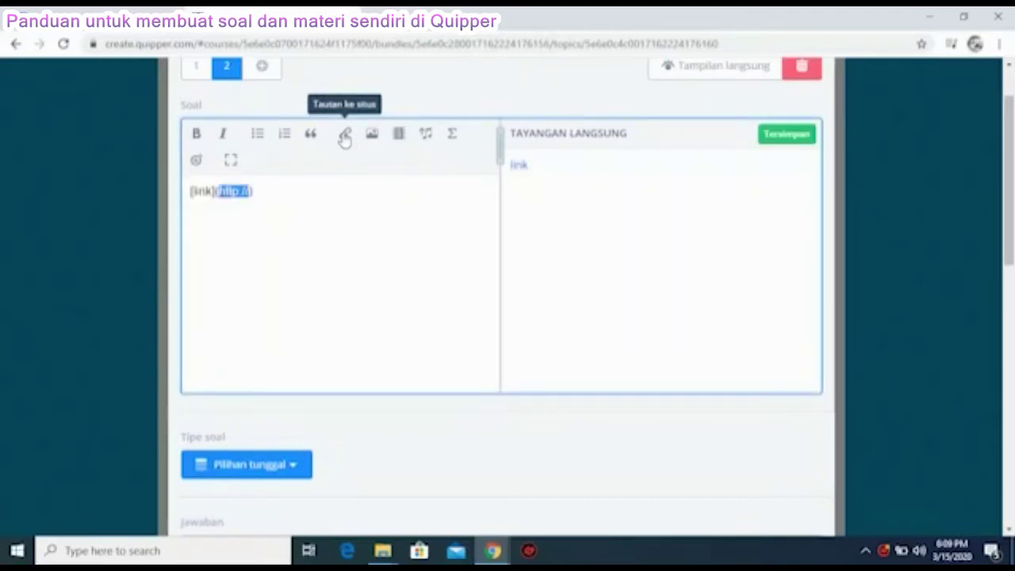
pyautogui.click(283, 194)
pyautogui.hotkey('ctrl', 'a')
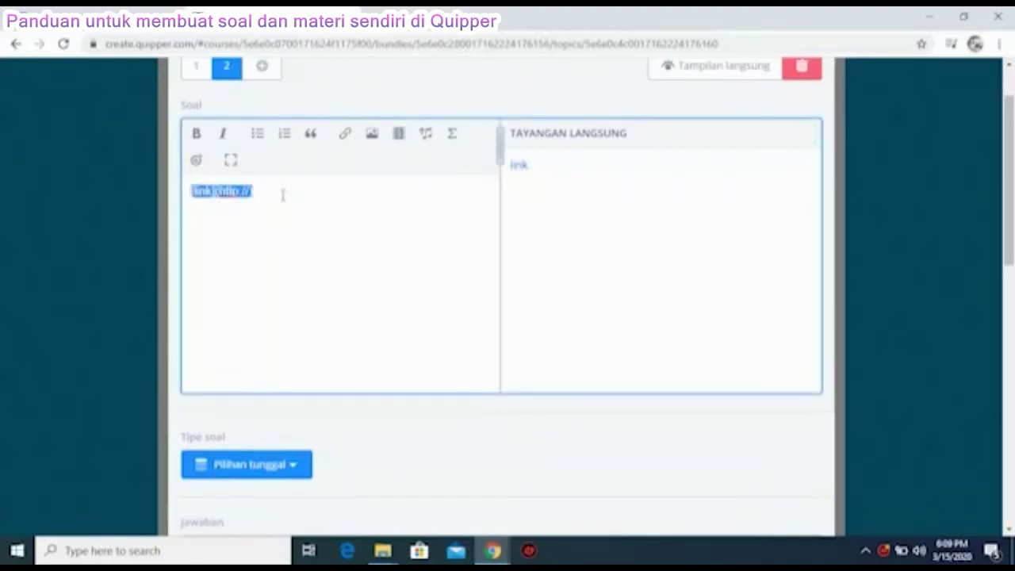
pyautogui.press('BackSpace')
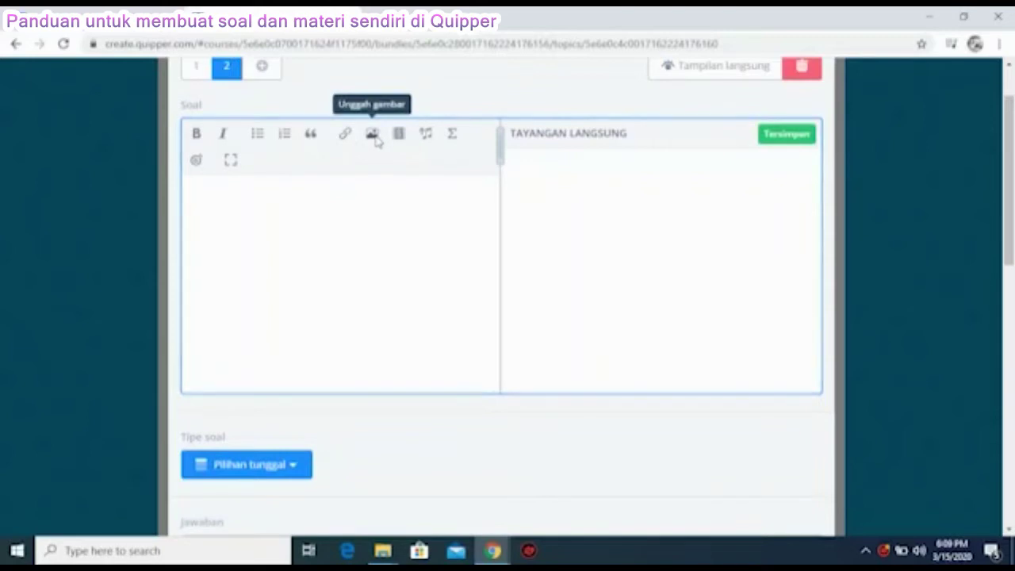
pyautogui.click(373, 135)
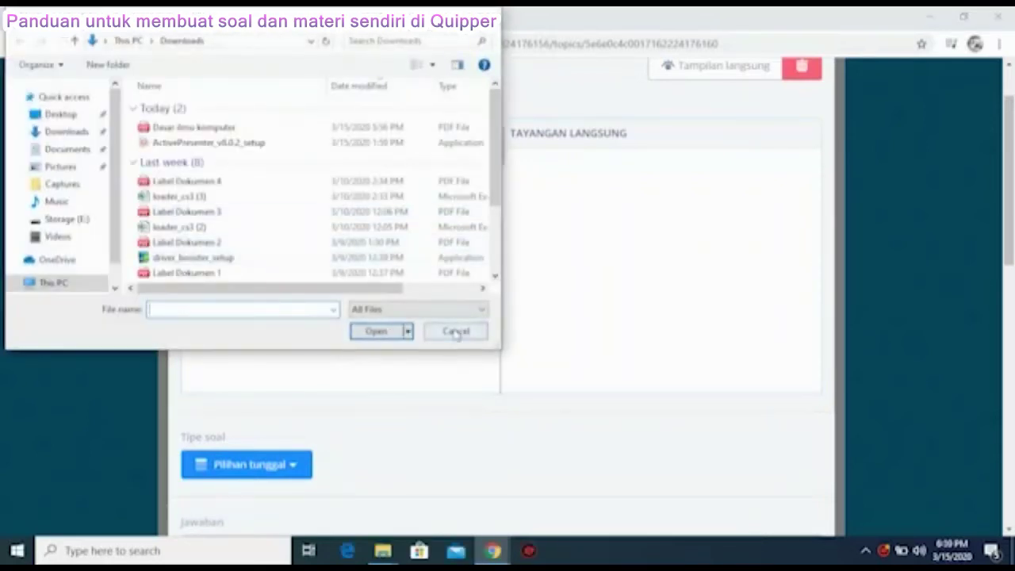
pyautogui.click(456, 331)
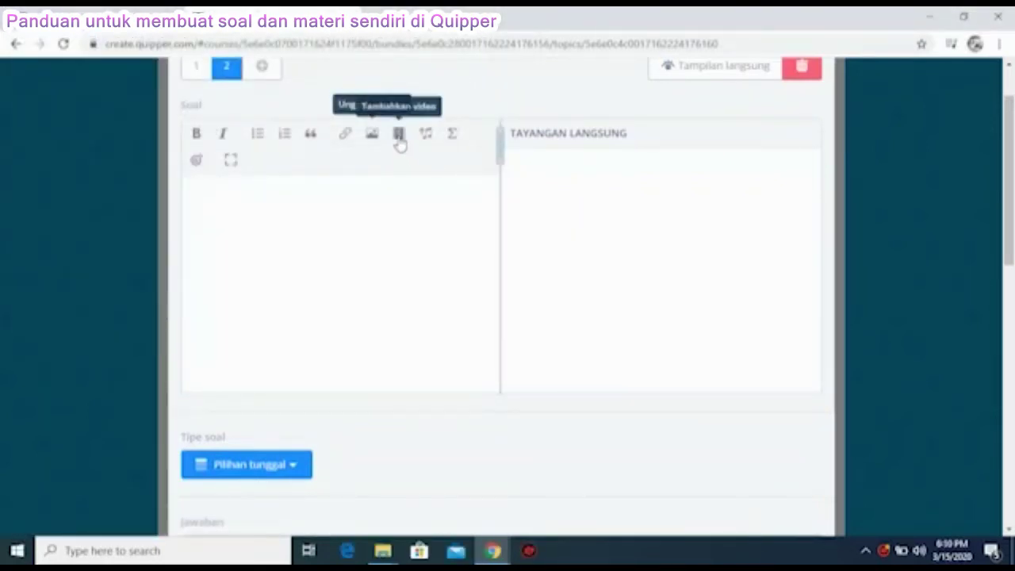
# Embed the YouTube video "UDAH SIAP UTBK & UN 2020? Yuk #SiapDariSekarang" in question 2's text using its copied URL, and start a new line below it.
pyautogui.click(399, 135)
pyautogui.click(337, 196)
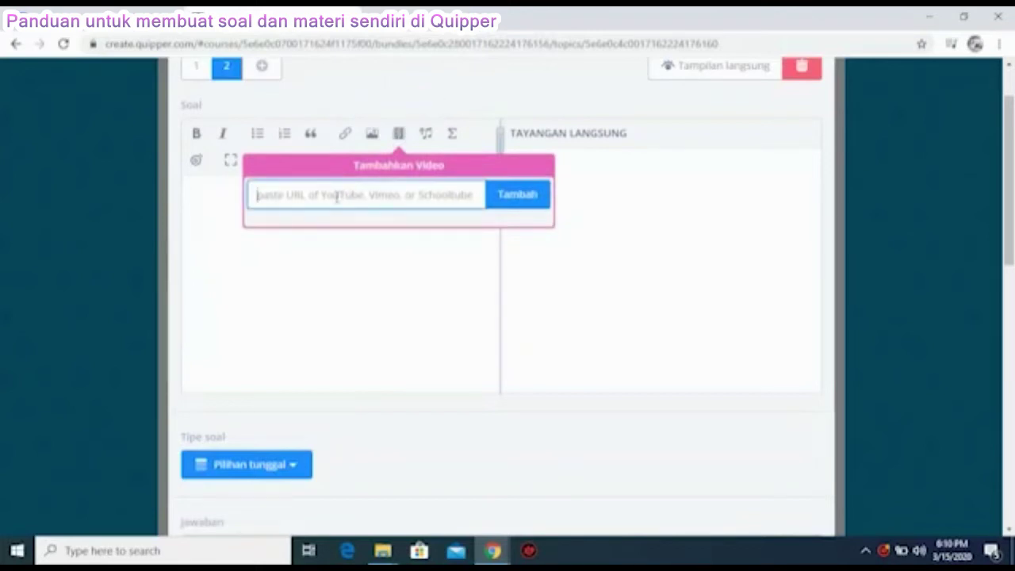
pyautogui.hotkey('alt', 'Tab')
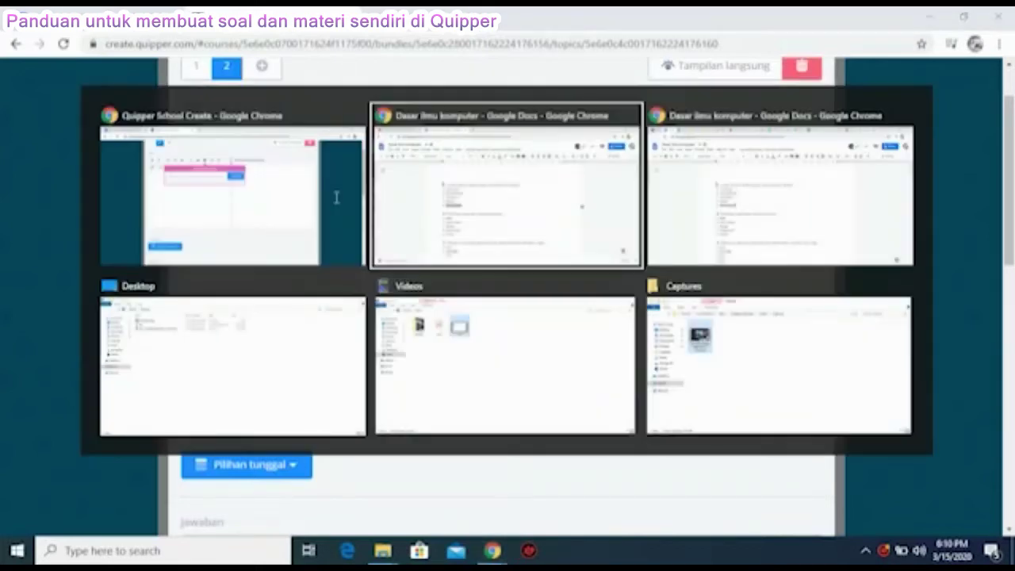
pyautogui.hotkey('ctrl', 'Tab')
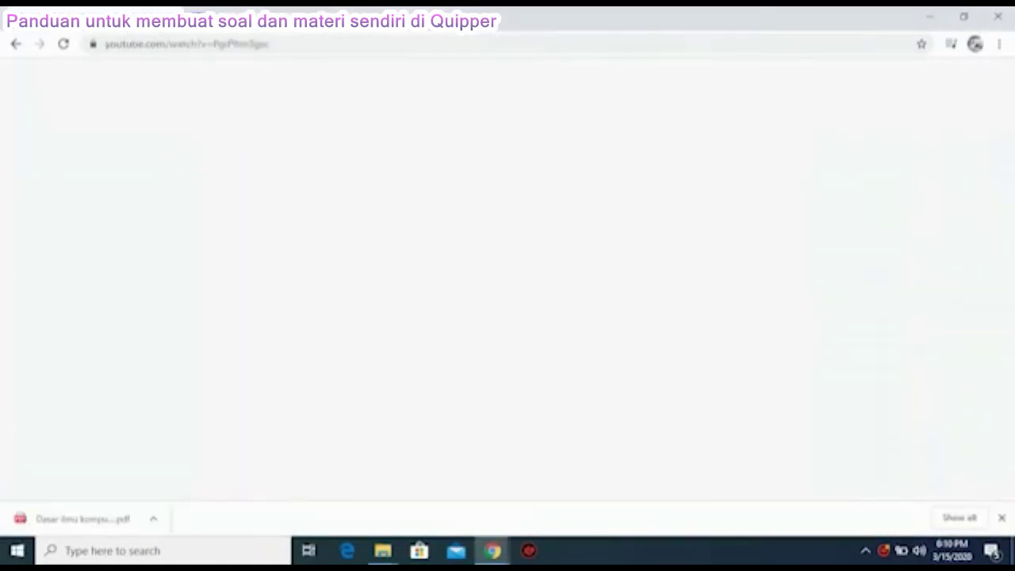
pyautogui.click(245, 44)
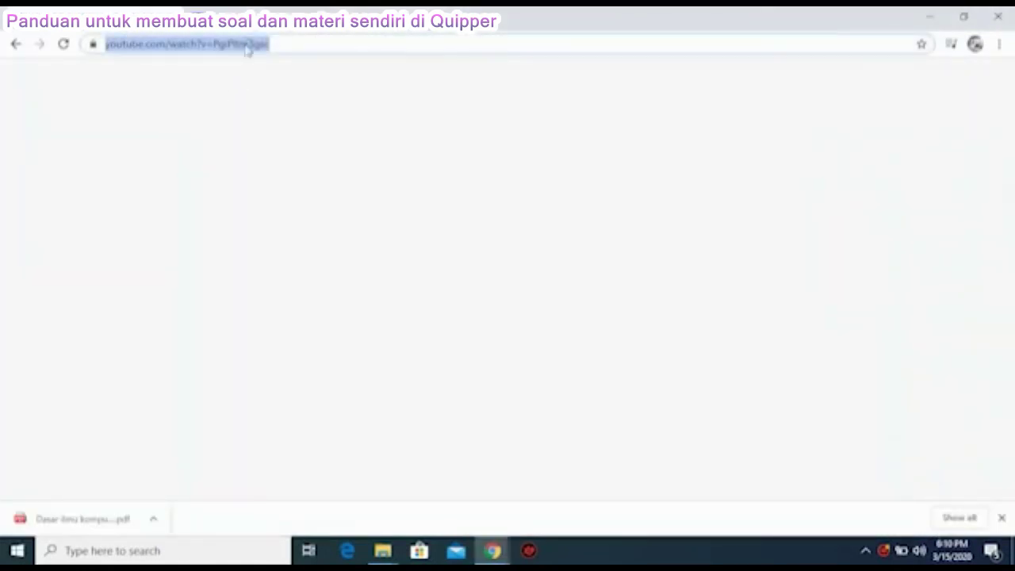
pyautogui.hotkey('ctrl', 'c')
pyautogui.hotkey('alt', 'Tab')
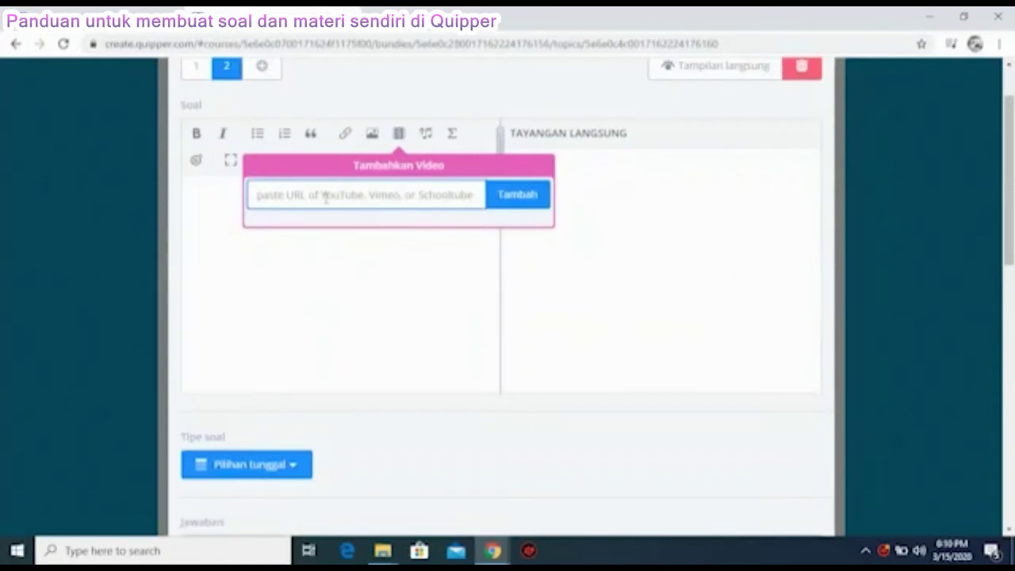
pyautogui.hotkey('ctrl', 'v')
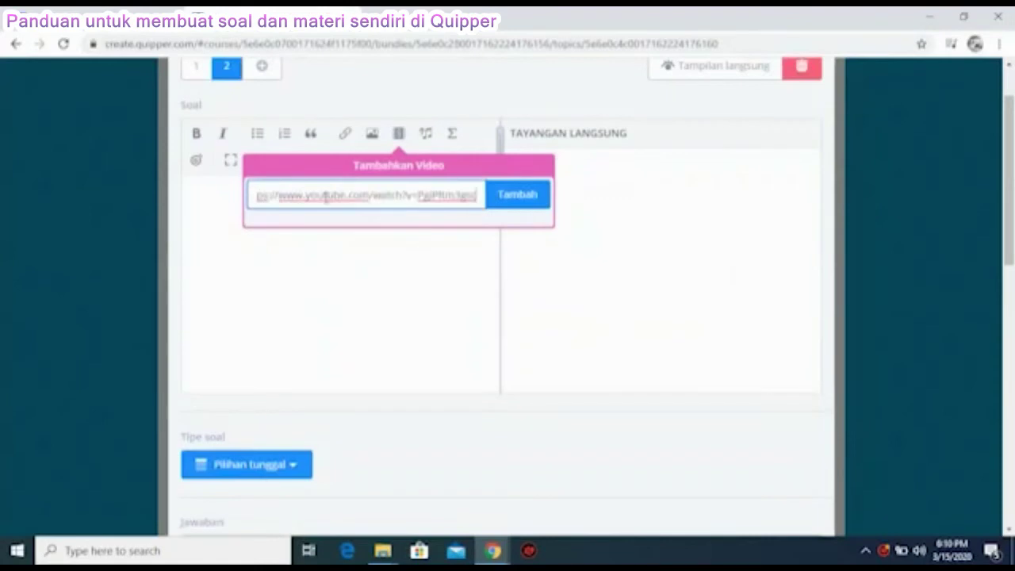
pyautogui.click(519, 195)
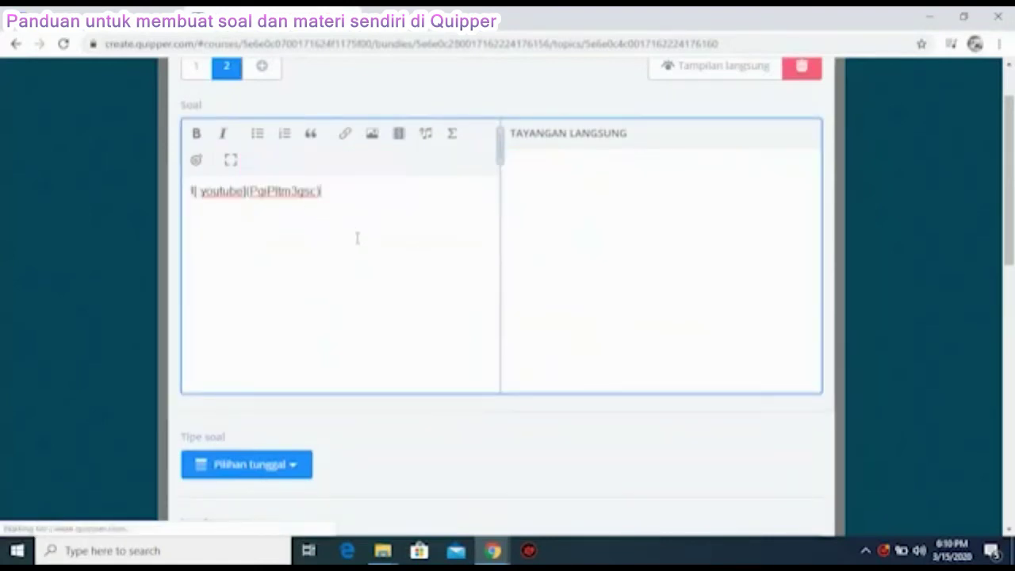
pyautogui.click(335, 192)
pyautogui.press('Return')
pyautogui.scroll(1, 336, 191)
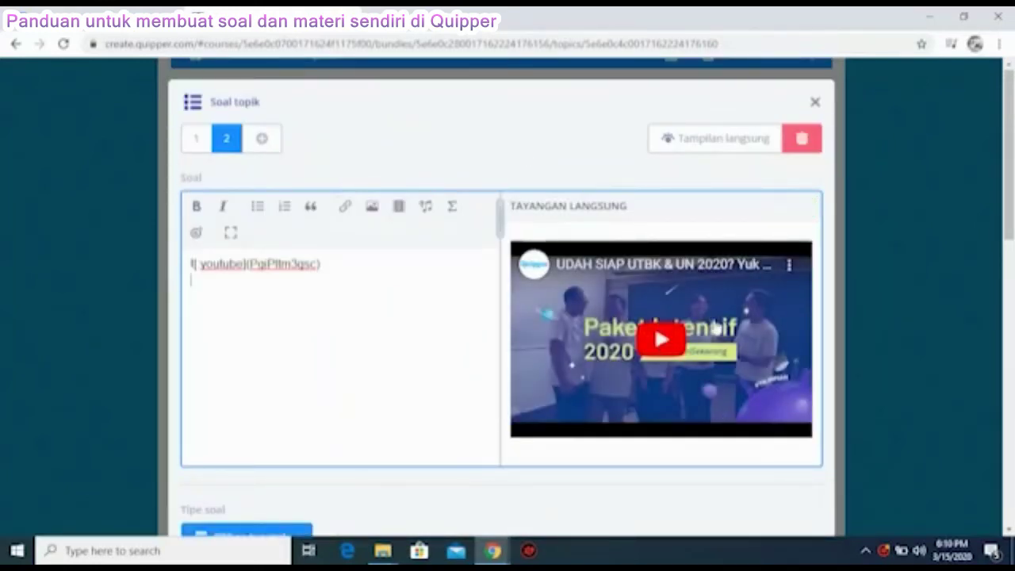
pyautogui.scroll(-2, 683, 348)
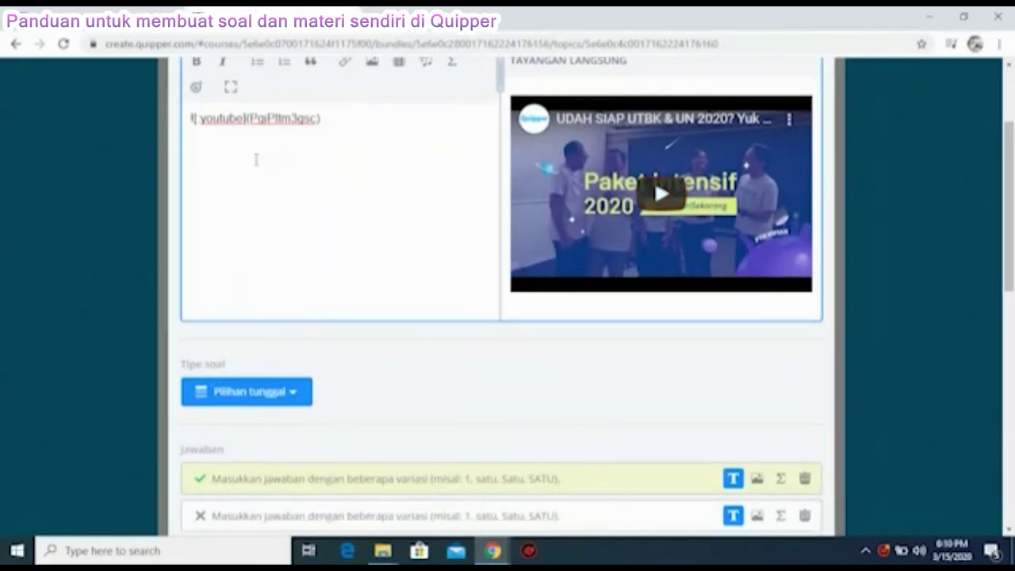
# Copy the question text "Pertemuan antara baris dan kolom disebut ..." from the Google Docs document and return to question 2.
pyautogui.hotkey('alt', 'Tab')
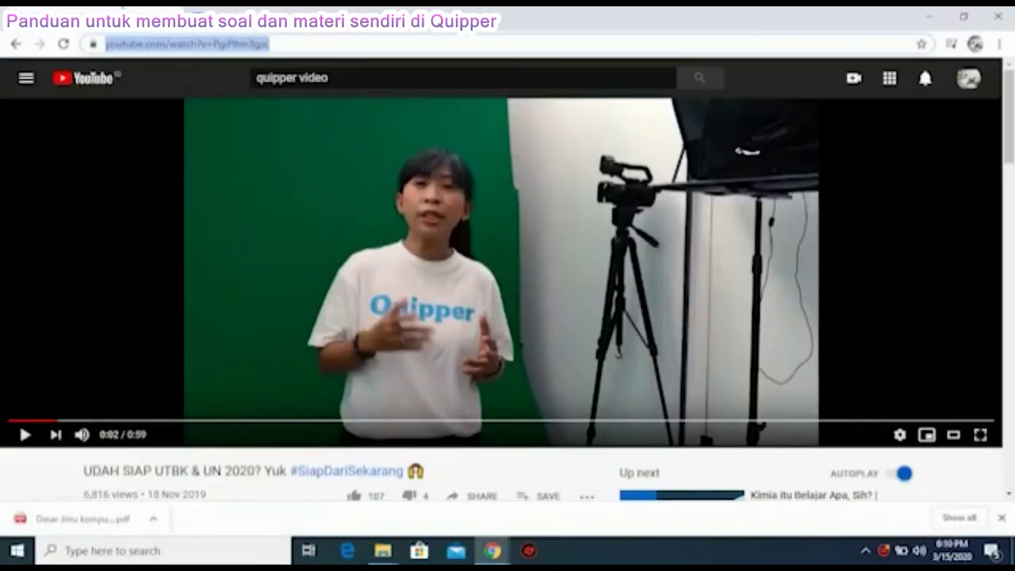
pyautogui.hotkey('alt', 'Tab')
pyautogui.click(277, 339)
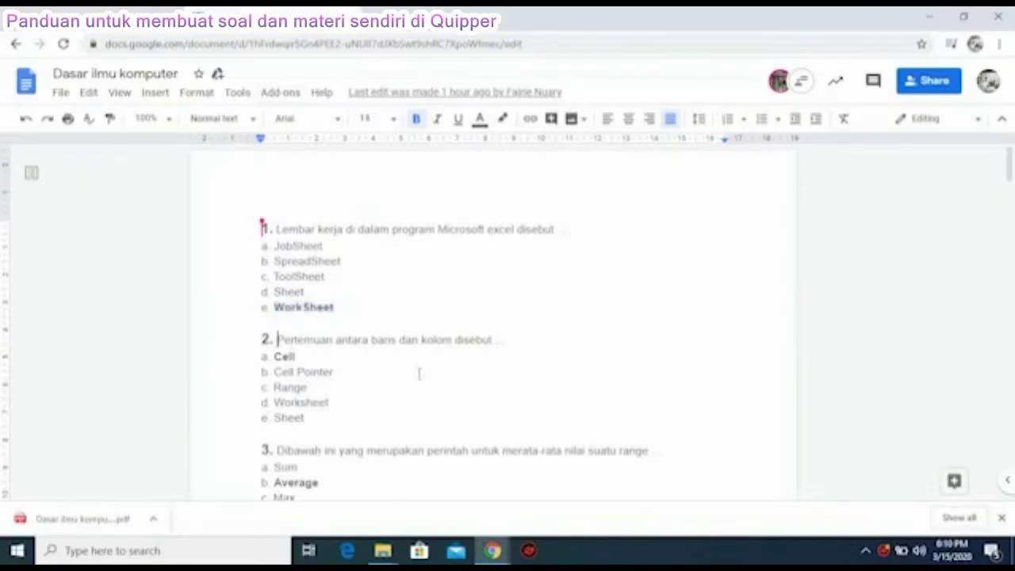
pyautogui.keyDown('shift'); pyautogui.click(516, 344); pyautogui.keyUp('shift')
pyautogui.hotkey('ctrl', 'c')
pyautogui.hotkey('alt', 'Tab')
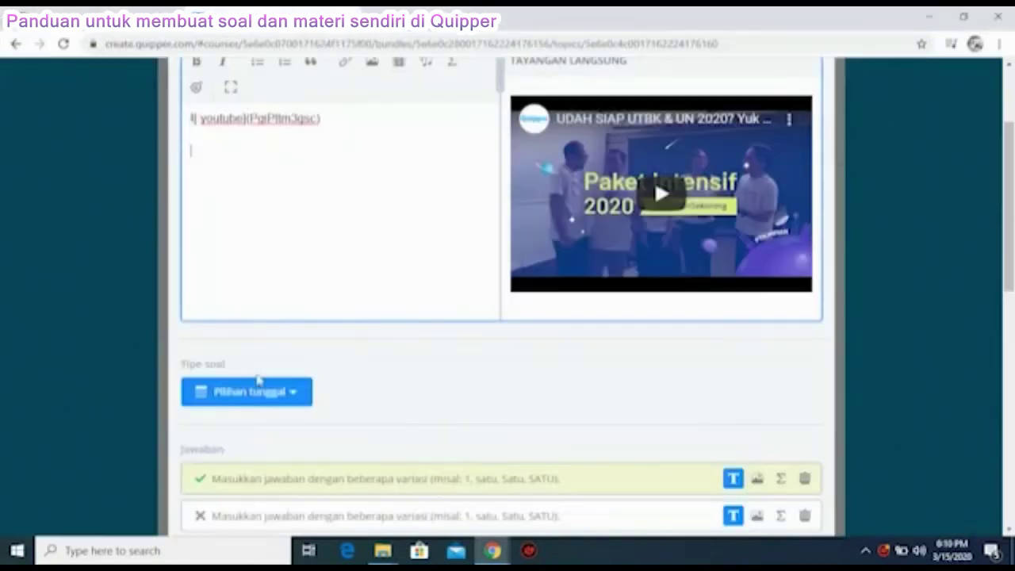
pyautogui.click(264, 478)
pyautogui.hotkey('ctrl', 'v')
pyautogui.scroll(-3, 447, 423)
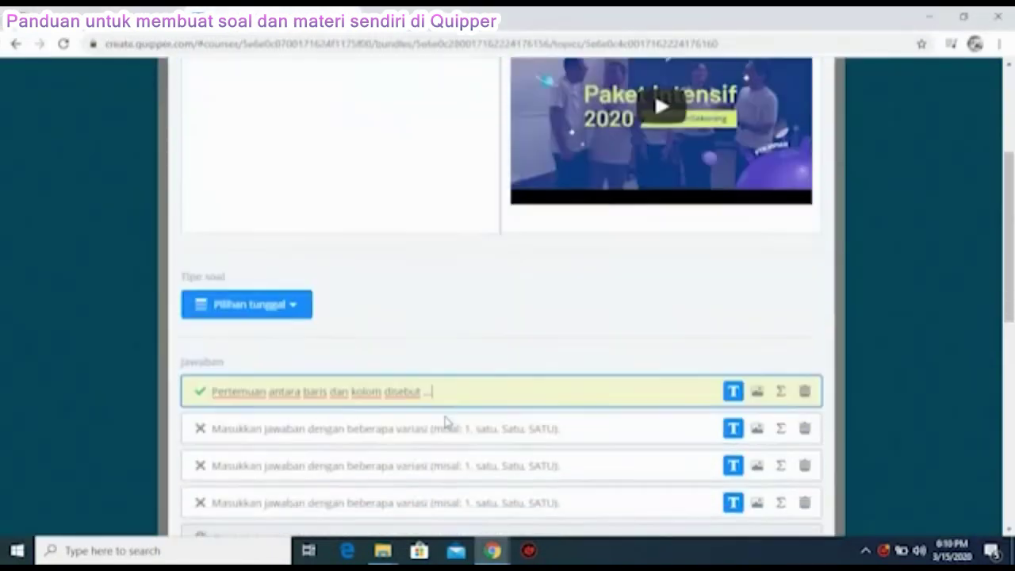
pyautogui.hotkey('alt', 'Tab')
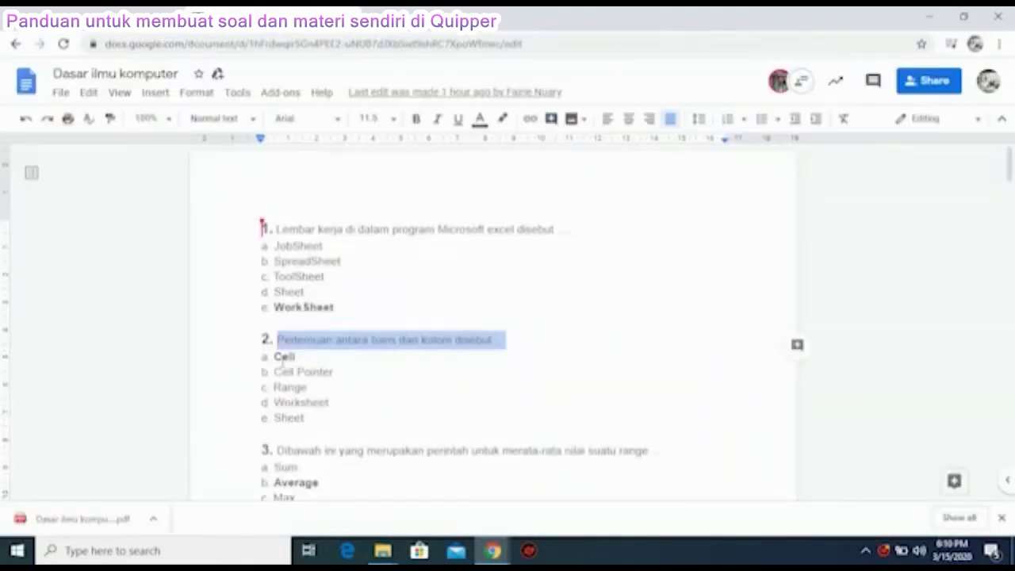
pyautogui.hotkey('alt', 'Tab')
# Paste "Pertemuan antara baris dan kolom disebut ..." below the video in question 2's text.
pyautogui.scroll(5, 362, 294)
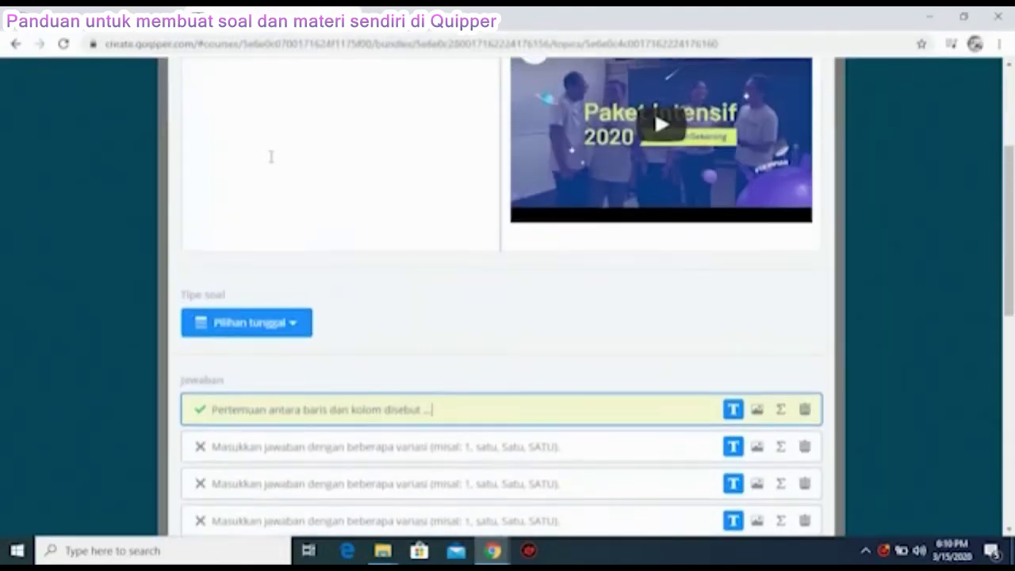
pyautogui.click(228, 254)
pyautogui.hotkey('ctrl', 'v')
# Replace the text in the first answer of question 2 with "Cell" copied from the Google Docs document.
pyautogui.scroll(-4, 285, 317)
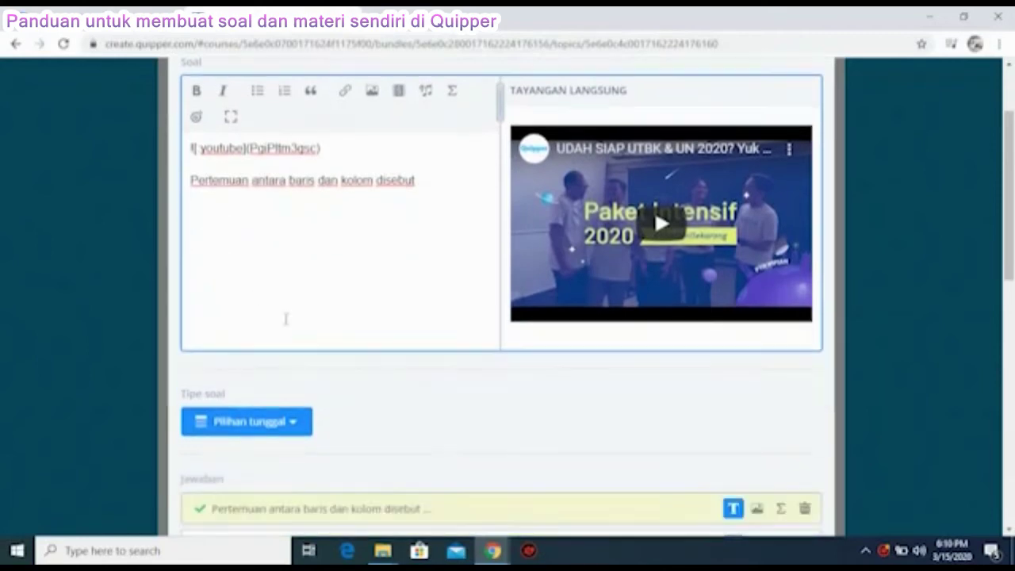
pyautogui.hotkey('alt', 'Tab')
pyautogui.click(284, 357)
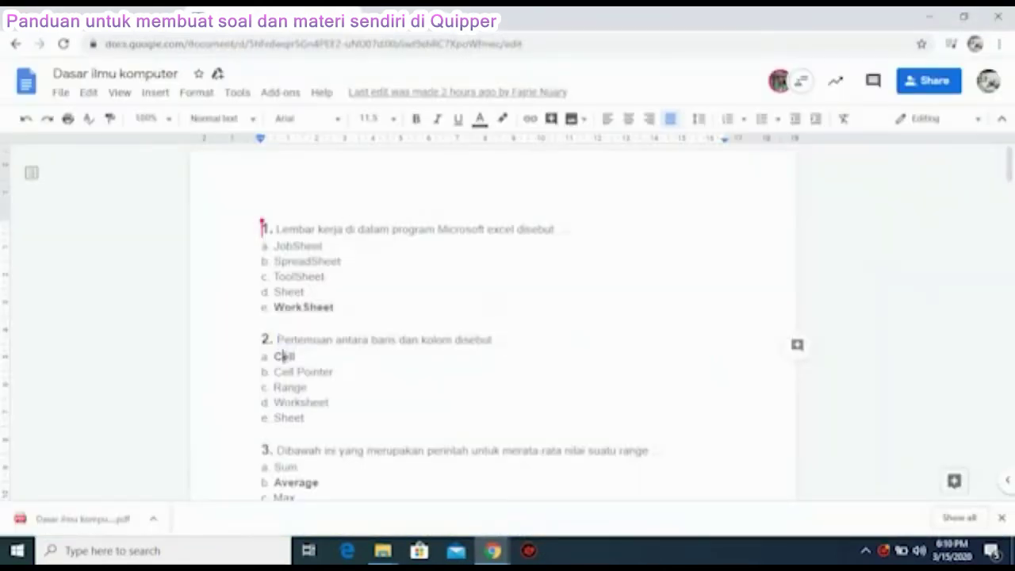
pyautogui.doubleClick(284, 357)
pyautogui.hotkey('alt', 'Tab')
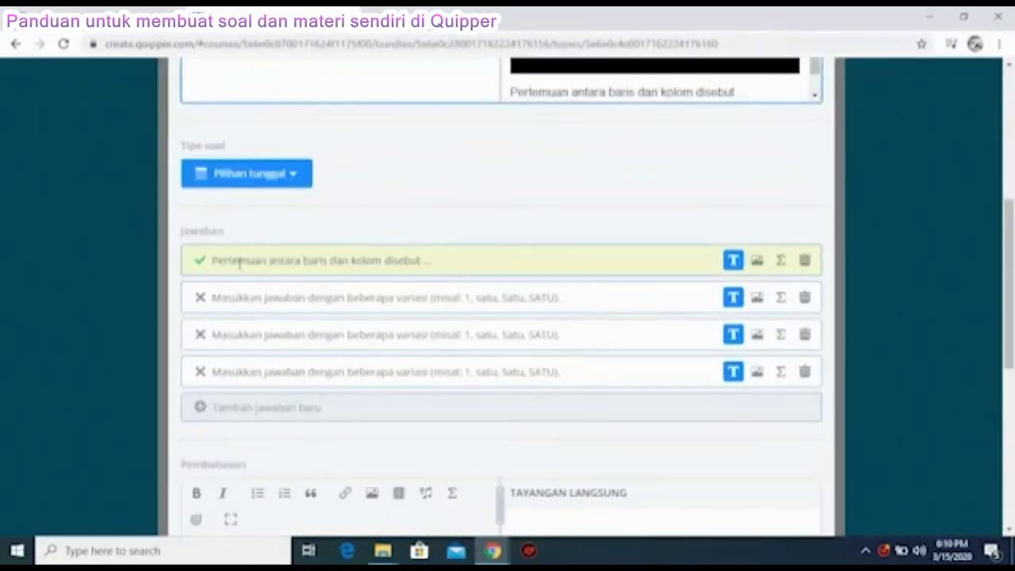
pyautogui.tripleClick(240, 262)
pyautogui.hotkey('alt', 'Tab')
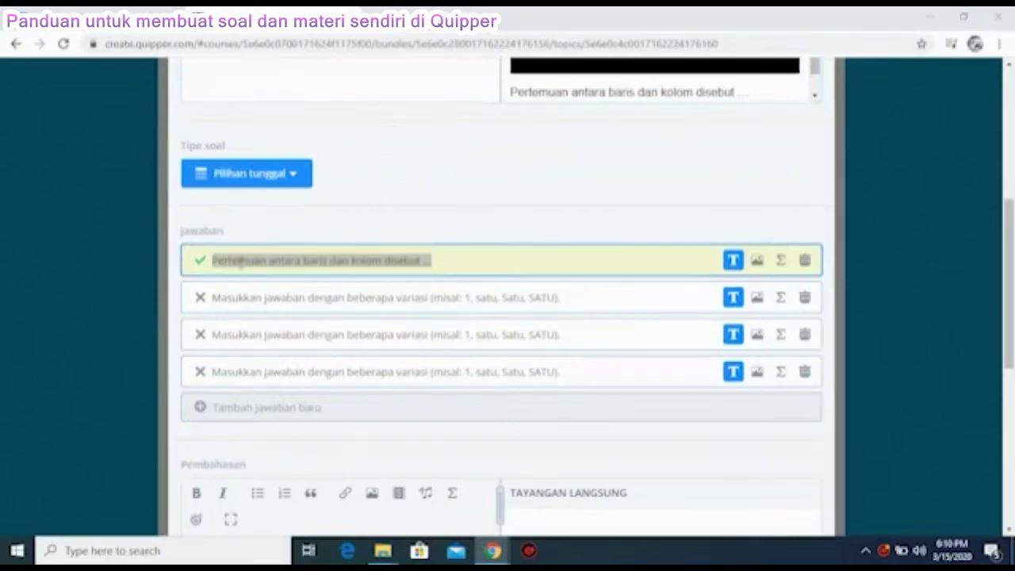
pyautogui.hotkey('alt', 'Tab')
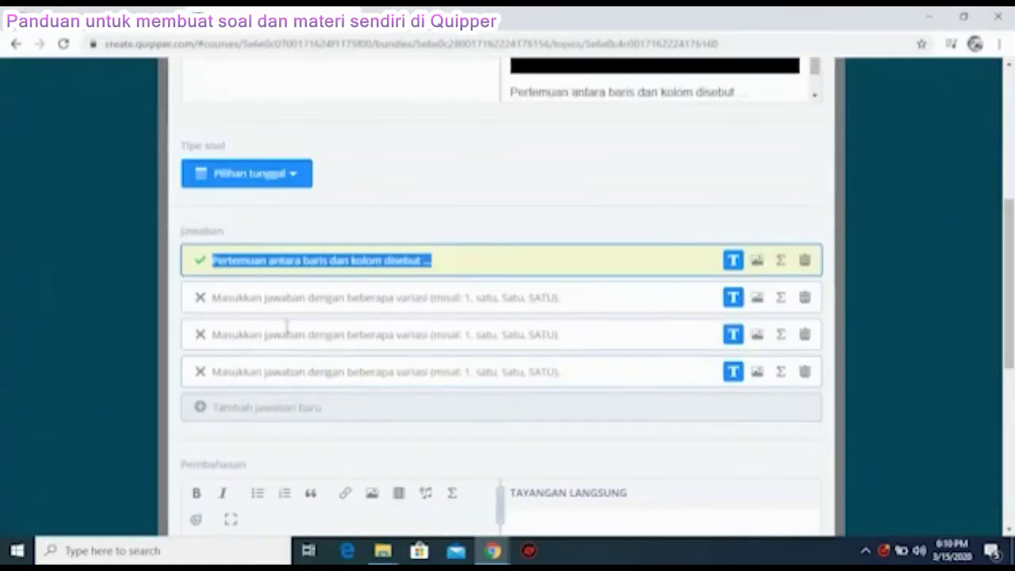
pyautogui.hotkey('ctrl', 'v')
# Copy "Cell Pointer" from the Google Docs document into the second answer of question 2.
pyautogui.hotkey('alt', 'Tab')
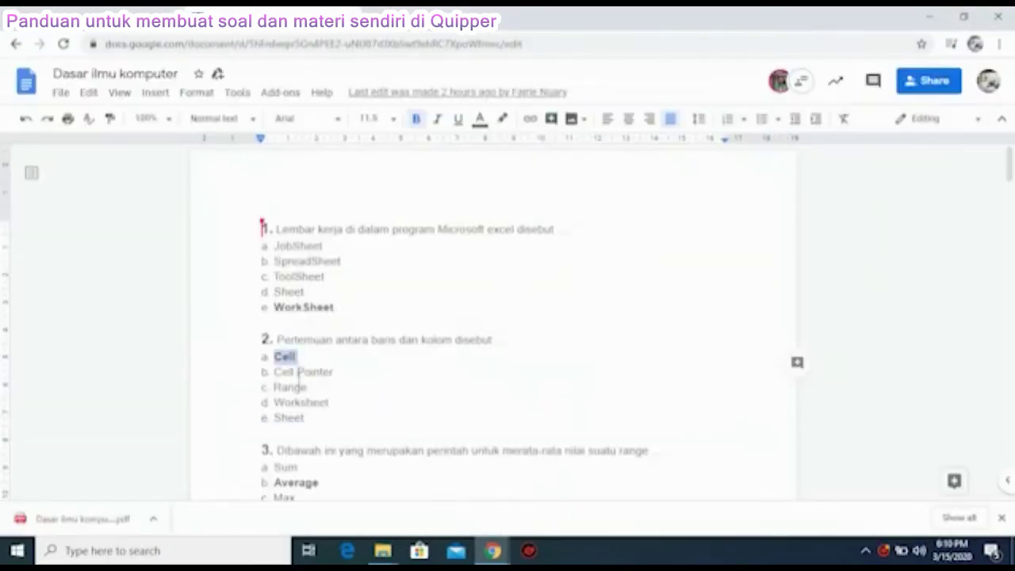
pyautogui.click(276, 372)
pyautogui.keyDown('shift'); pyautogui.click(339, 372); pyautogui.keyUp('shift')
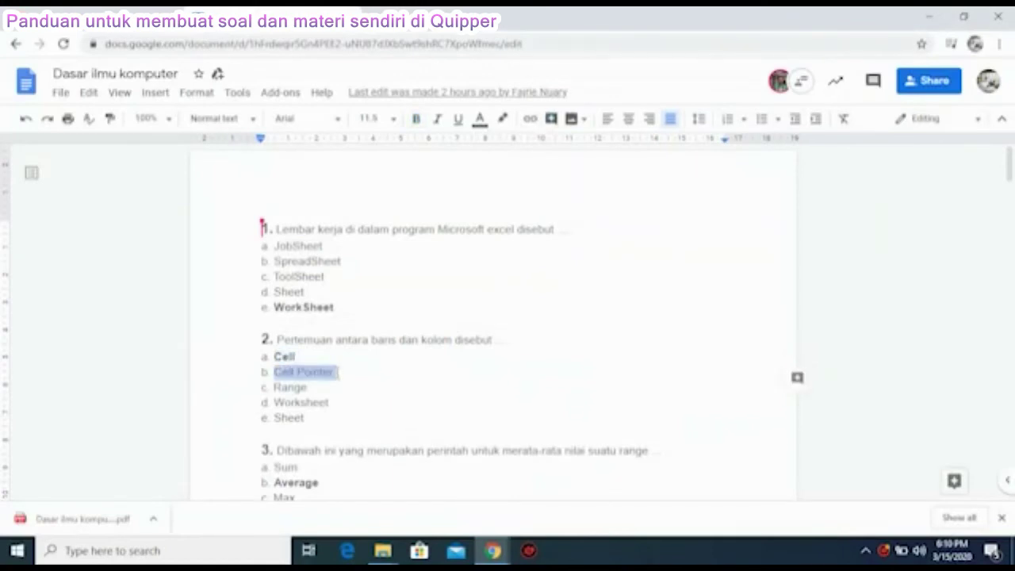
pyautogui.hotkey('ctrl', 'c')
pyautogui.hotkey('alt', 'Tab')
pyautogui.click(256, 299)
pyautogui.hotkey('ctrl', 'v')
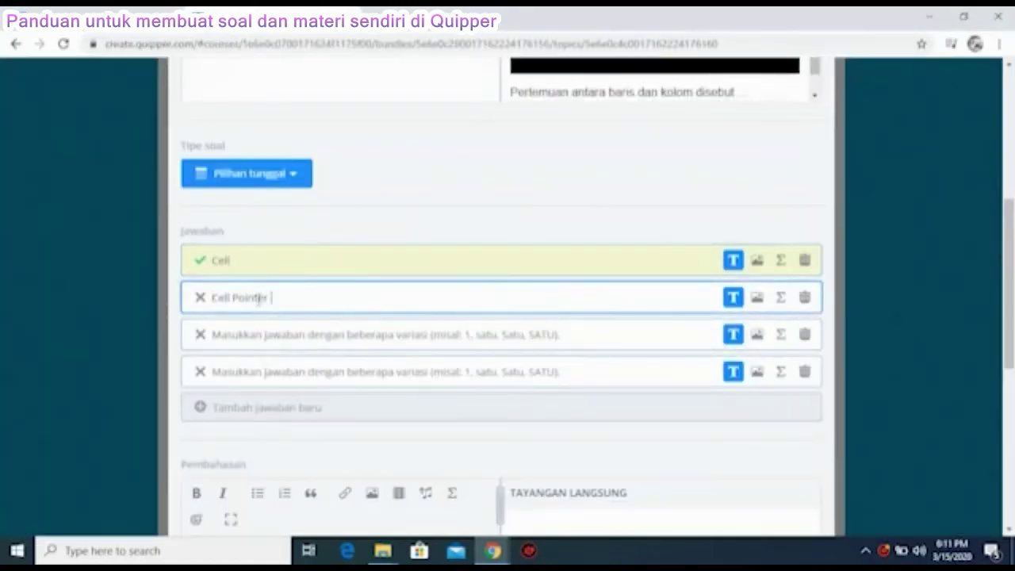
# Copy "Range" from the Google Docs document into the third answer of question 2.
pyautogui.hotkey('alt', 'Tab')
pyautogui.doubleClick(279, 387)
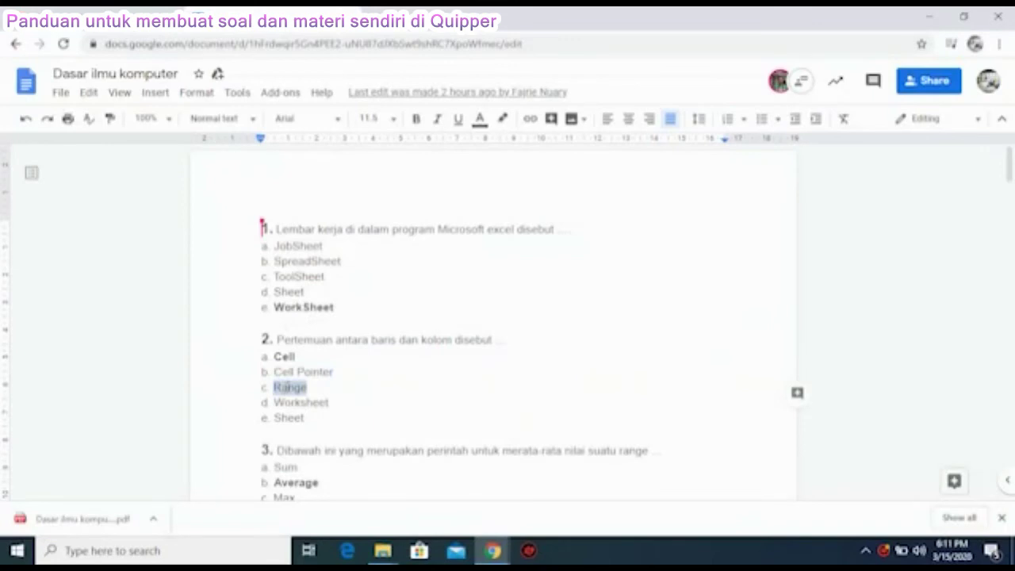
pyautogui.hotkey('ctrl', 'c')
pyautogui.hotkey('alt', 'Tab')
pyautogui.click(262, 331)
pyautogui.hotkey('ctrl', 'v')
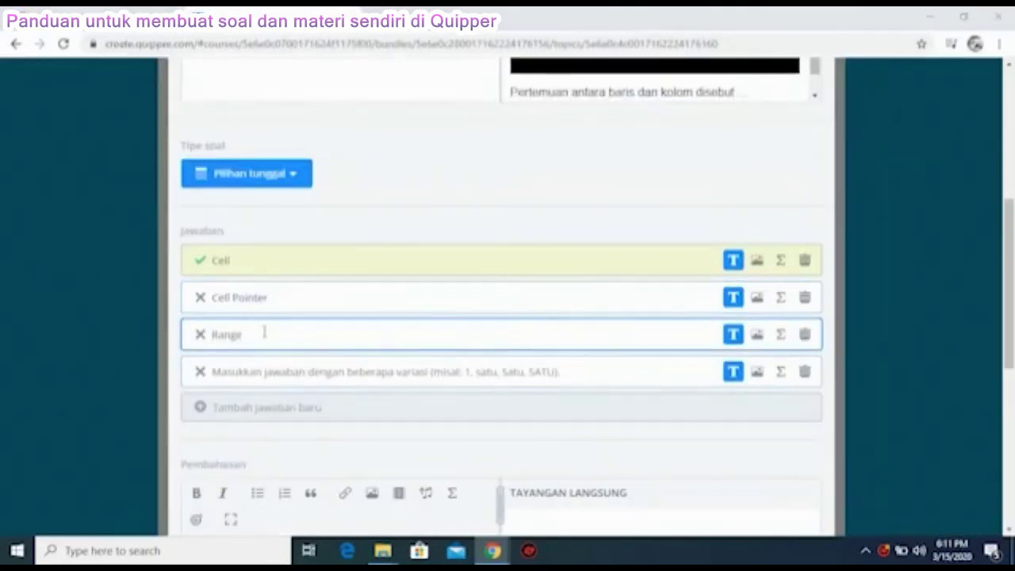
# Copy "Worksheet" from the Google Docs document into the fourth answer of question 2.
pyautogui.hotkey('alt', 'Tab')
pyautogui.doubleClick(278, 402)
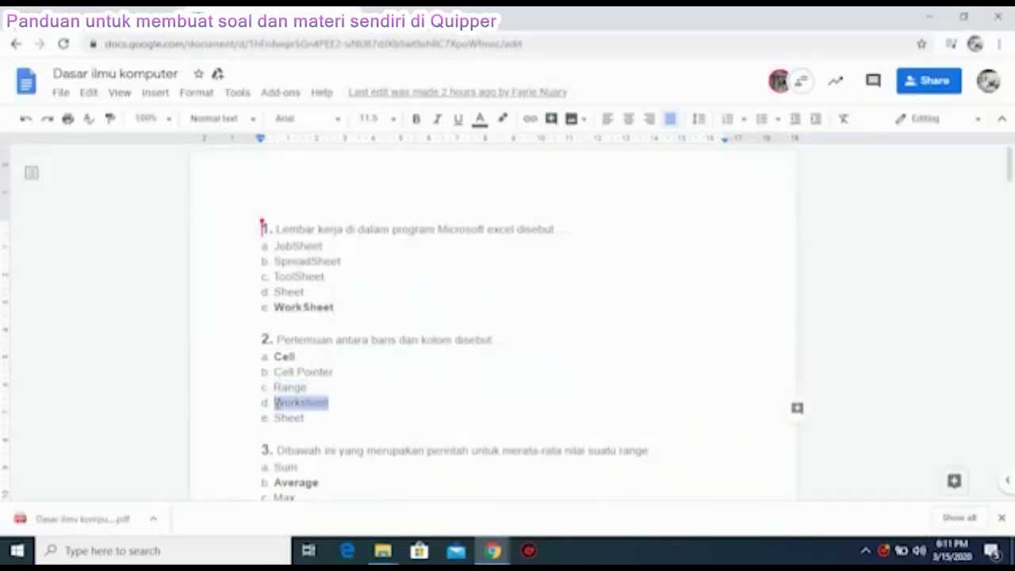
pyautogui.hotkey('ctrl', 'c')
pyautogui.hotkey('alt', 'Tab')
pyautogui.click(284, 371)
pyautogui.hotkey('ctrl', 'v')
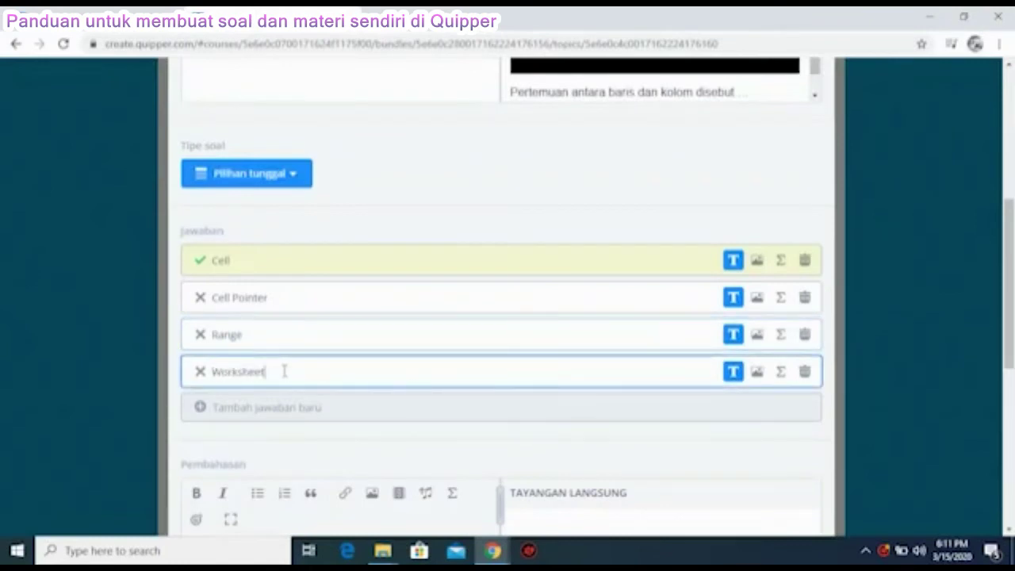
# Add a fifth answer to question 2 with "Sheet" copied from the Google Docs document.
pyautogui.hotkey('alt', 'Tab')
pyautogui.doubleClick(289, 418)
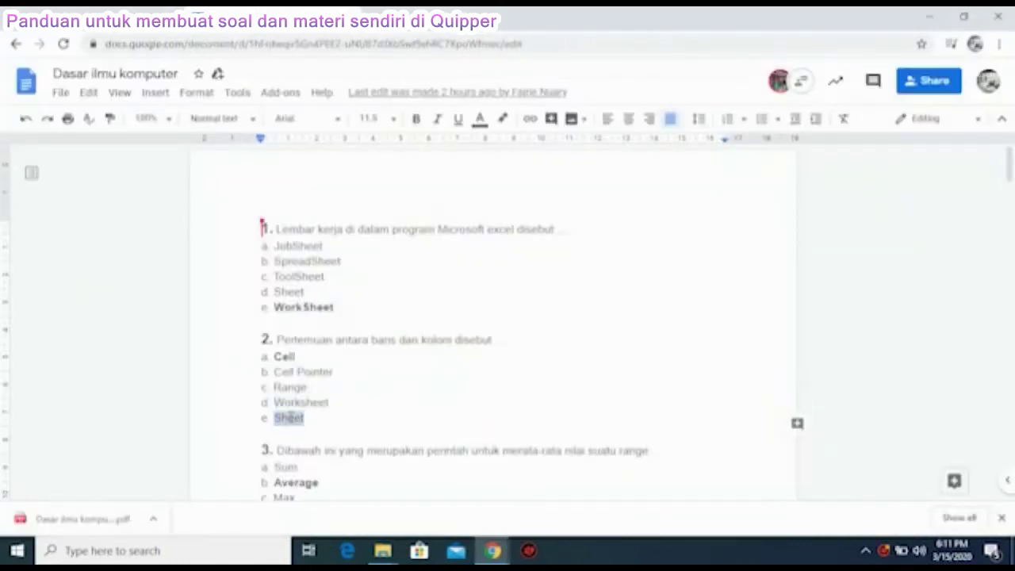
pyautogui.hotkey('ctrl', 'c')
pyautogui.hotkey('alt', 'Tab')
pyautogui.click(254, 407)
pyautogui.hotkey('ctrl', 'v')
# Add a third question with the text "Dibawah ini yang merupakan perintah untuk merata-rata nilai suatu range ..." copied from the Google Docs document.
pyautogui.scroll(5, 483, 325)
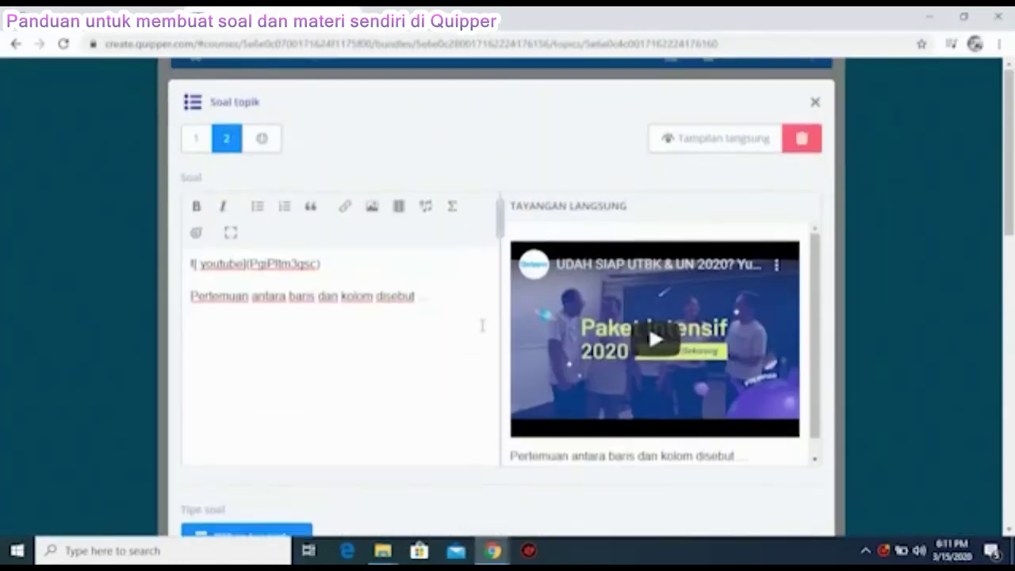
pyautogui.click(265, 142)
pyautogui.hotkey('alt', 'Tab')
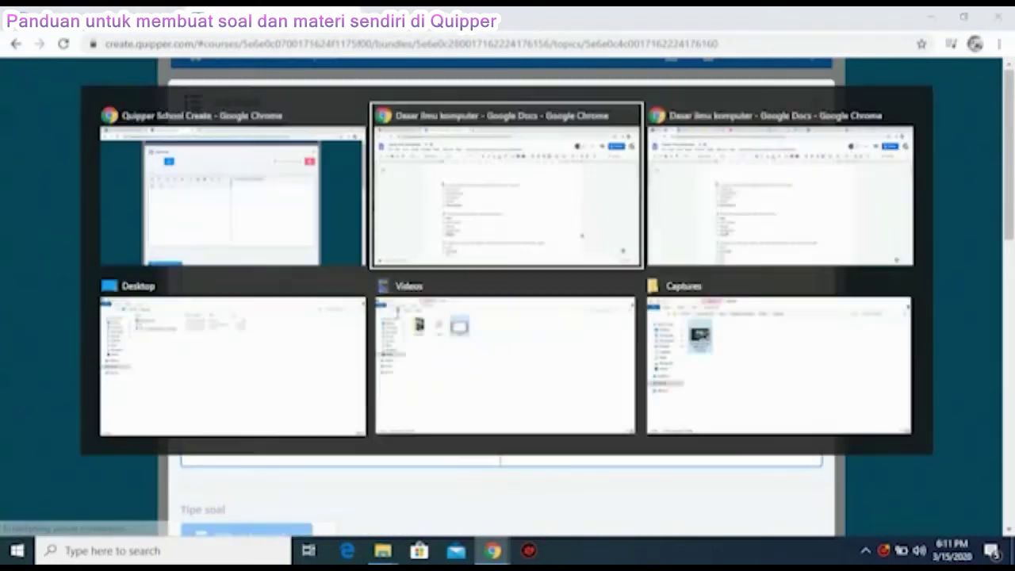
pyautogui.scroll(-3, 285, 299)
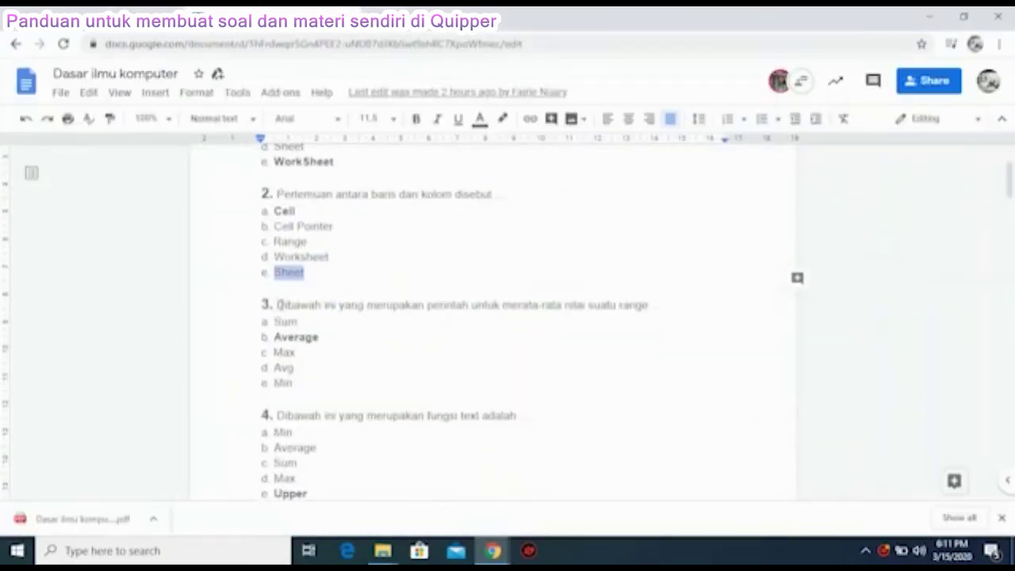
pyautogui.click(278, 304)
pyautogui.keyDown('shift'); pyautogui.click(663, 307); pyautogui.keyUp('shift')
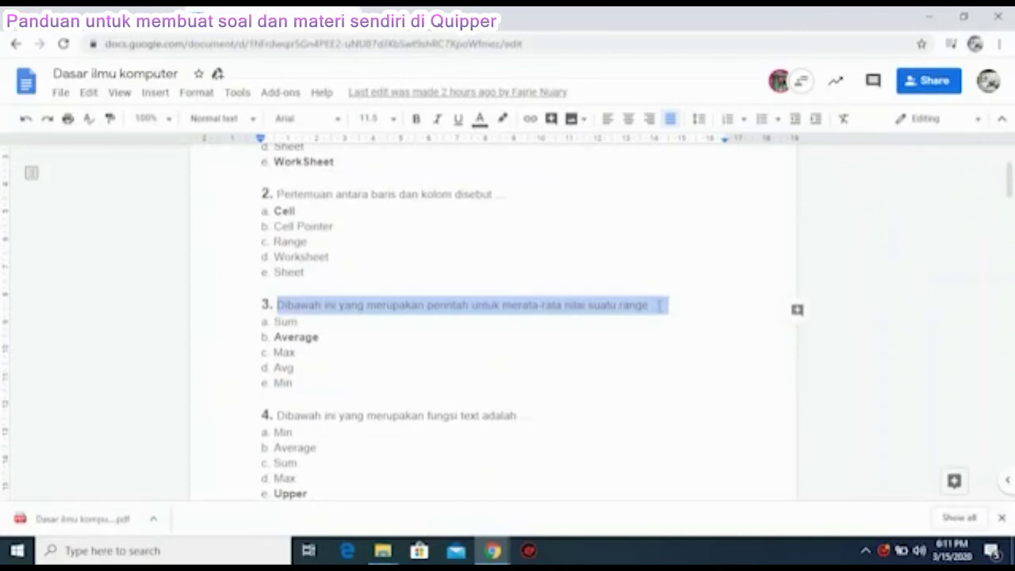
pyautogui.hotkey('ctrl', 'c')
pyautogui.hotkey('alt', 'Tab')
pyautogui.hotkey('ctrl', 'v')
# Copy "Sum" from the Google Docs document into the first answer of question 3.
pyautogui.hotkey('alt', 'Tab')
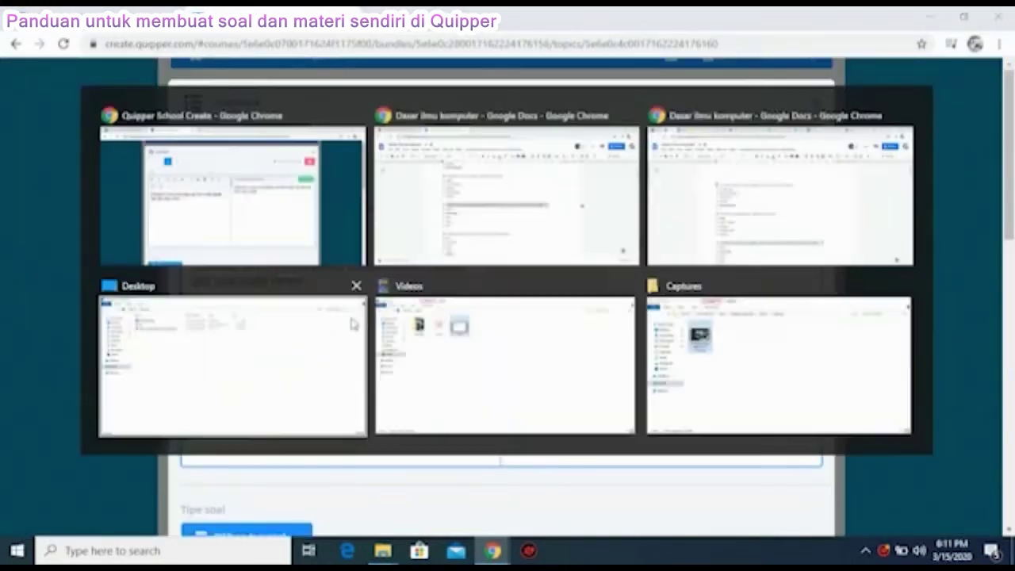
pyautogui.doubleClick(290, 322)
pyautogui.hotkey('ctrl', 'c')
pyautogui.hotkey('alt', 'Tab')
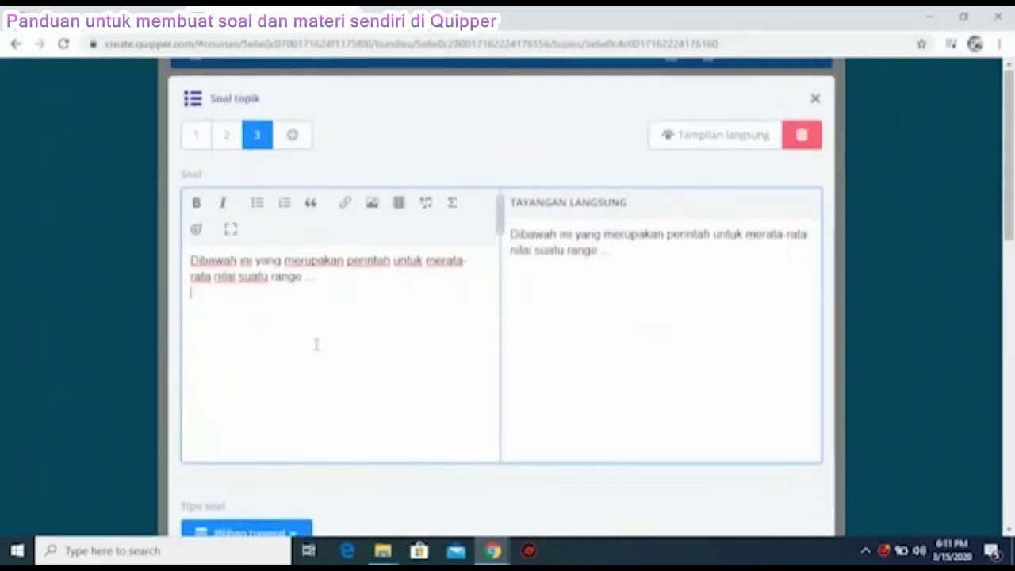
pyautogui.scroll(-4, 317, 344)
pyautogui.click(257, 333)
pyautogui.hotkey('ctrl', 'v')
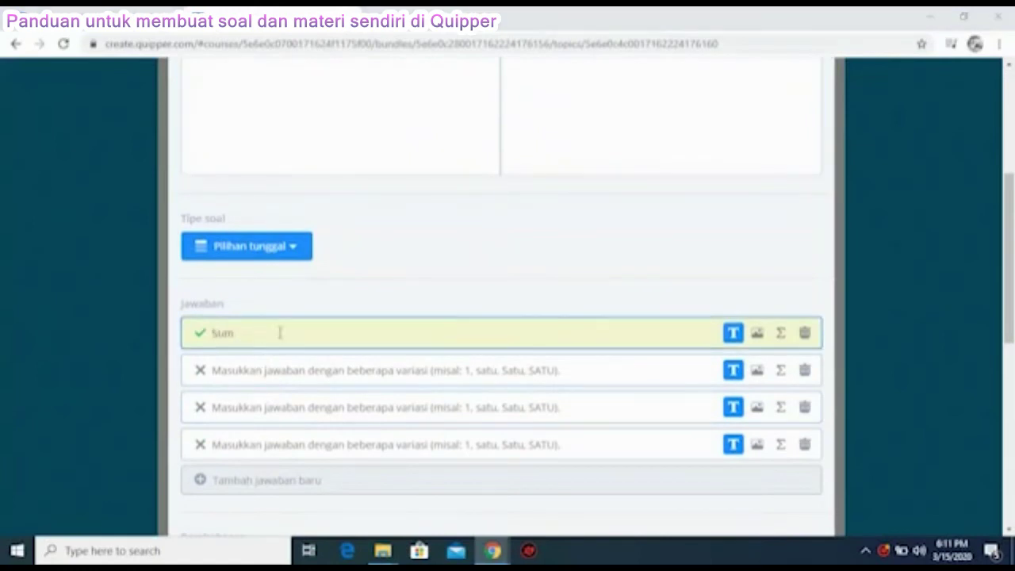
# Copy "Average" from the Google Docs document into the second answer of question 3.
pyautogui.hotkey('alt', 'Tab')
pyautogui.click(287, 265)
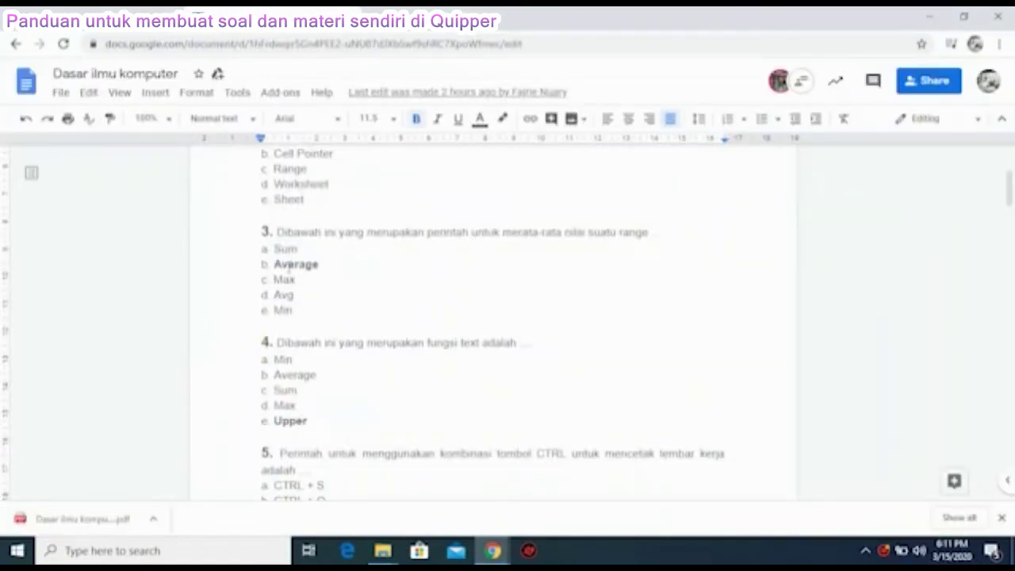
pyautogui.doubleClick(290, 265)
pyautogui.hotkey('ctrl', 'c')
pyautogui.hotkey('alt', 'Tab')
pyautogui.click(266, 368)
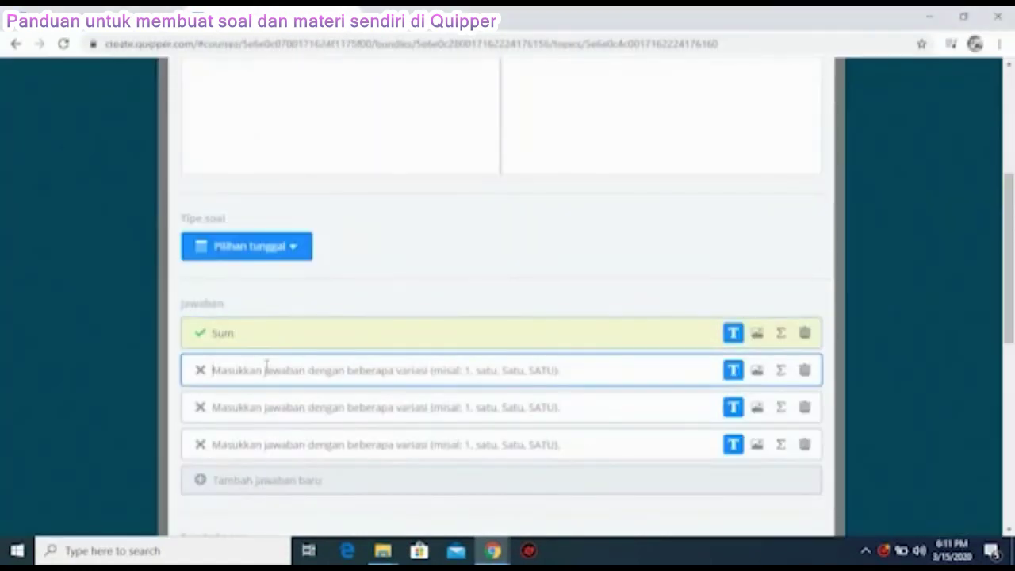
pyautogui.hotkey('ctrl', 'v')
# Copy "Max" from the Google Docs document into the third answer of question 3.
pyautogui.hotkey('alt', 'Tab')
pyautogui.doubleClick(284, 279)
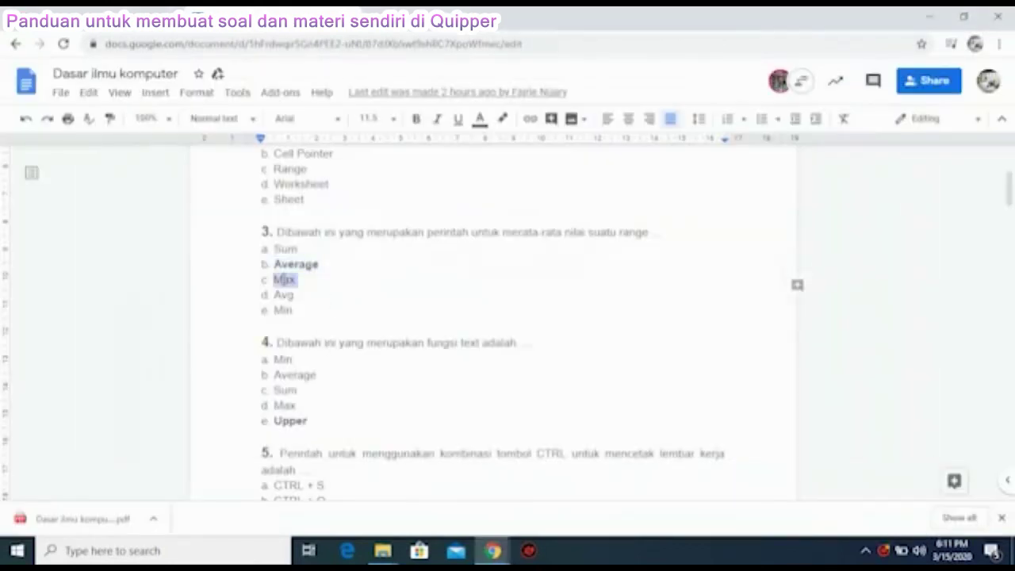
pyautogui.hotkey('ctrl', 'c')
pyautogui.hotkey('alt', 'Tab')
pyautogui.click(260, 407)
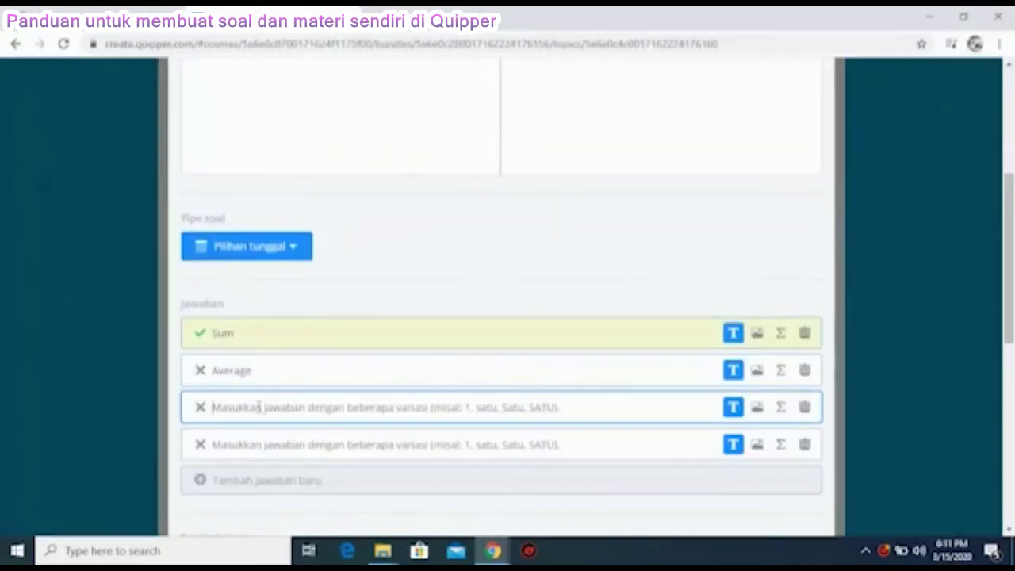
pyautogui.hotkey('ctrl', 'v')
# Copy "Avg" from the Google Docs document into the fourth answer of question 3.
pyautogui.hotkey('alt', 'Tab')
pyautogui.click(281, 295)
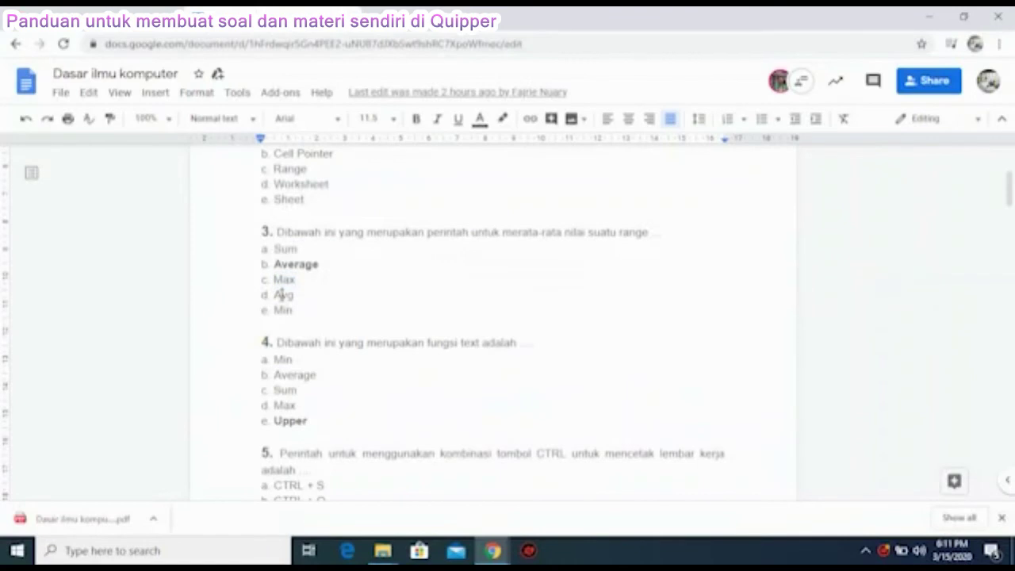
pyautogui.doubleClick(281, 296)
pyautogui.hotkey('ctrl', 'c')
pyautogui.hotkey('alt', 'Tab')
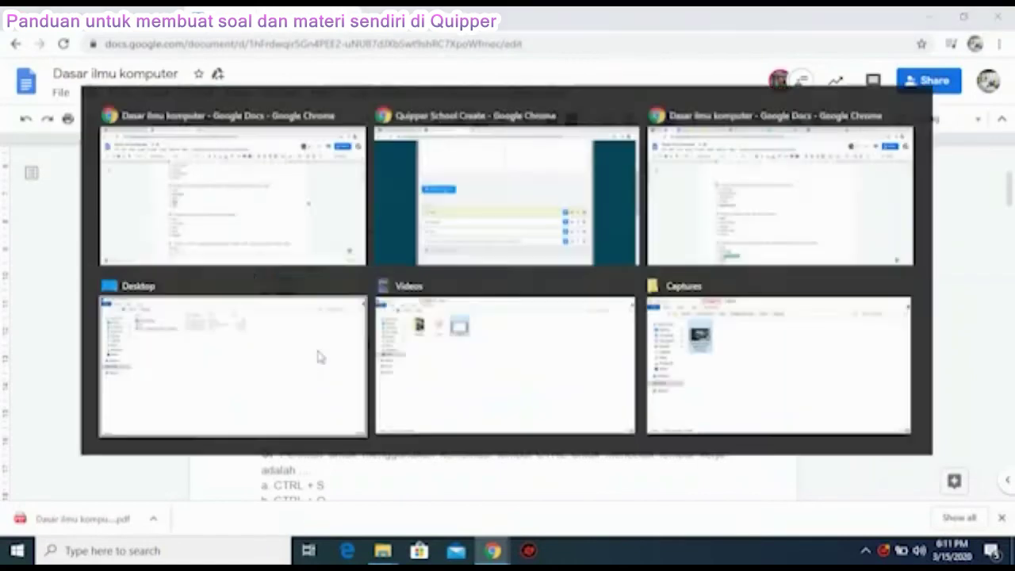
pyautogui.click(269, 441)
pyautogui.hotkey('ctrl', 'v')
# Add a fifth answer to question 3 with "Min" copied from the Google Docs document.
pyautogui.hotkey('alt', 'Tab')
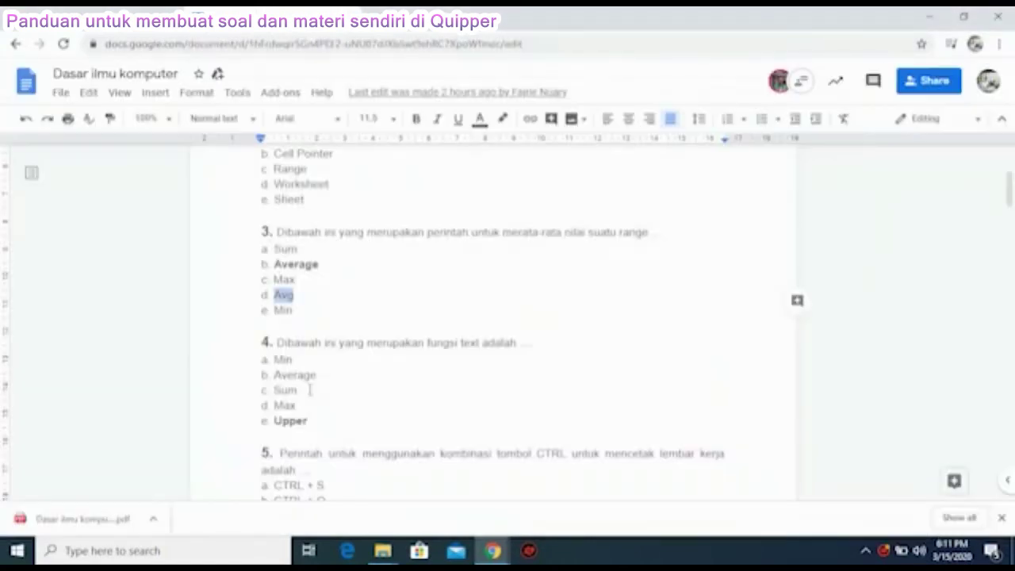
pyautogui.click(282, 310)
pyautogui.doubleClick(282, 310)
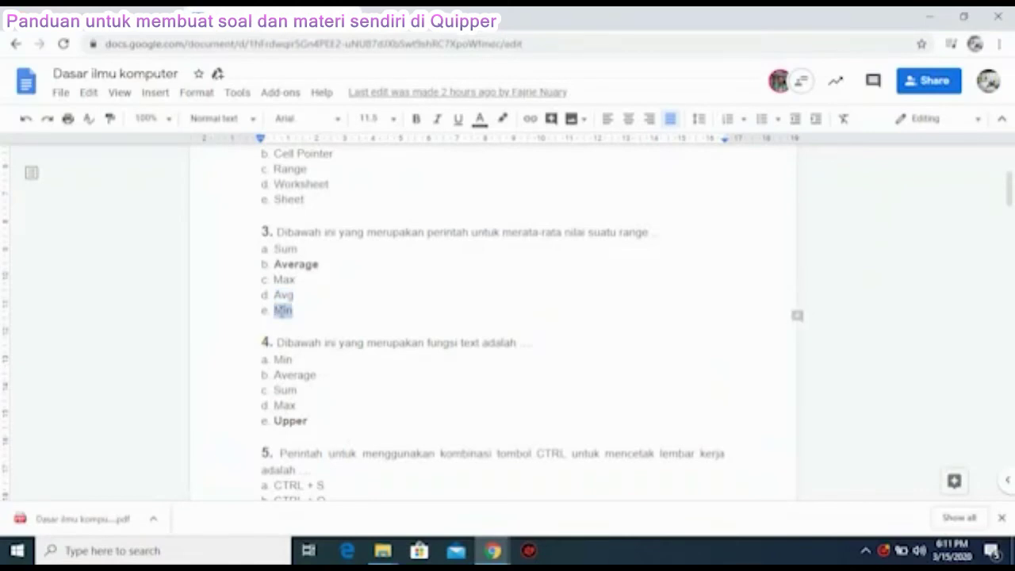
pyautogui.hotkey('ctrl', 'c')
pyautogui.hotkey('alt', 'Tab')
pyautogui.click(226, 478)
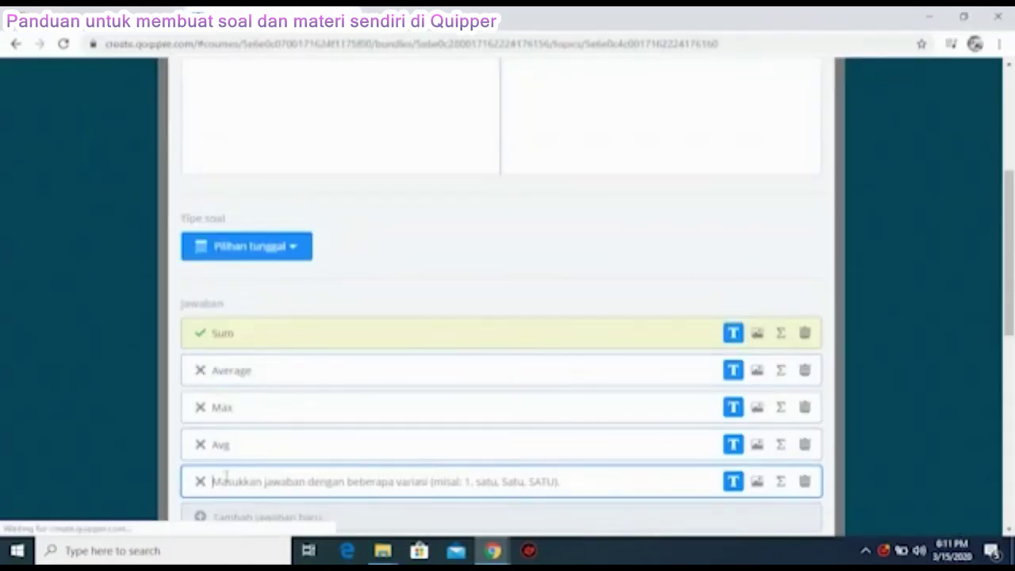
pyautogui.hotkey('ctrl', 'v')
# Mark "Average" as the correct answer of question 3 and close the question editor.
pyautogui.click(200, 370)
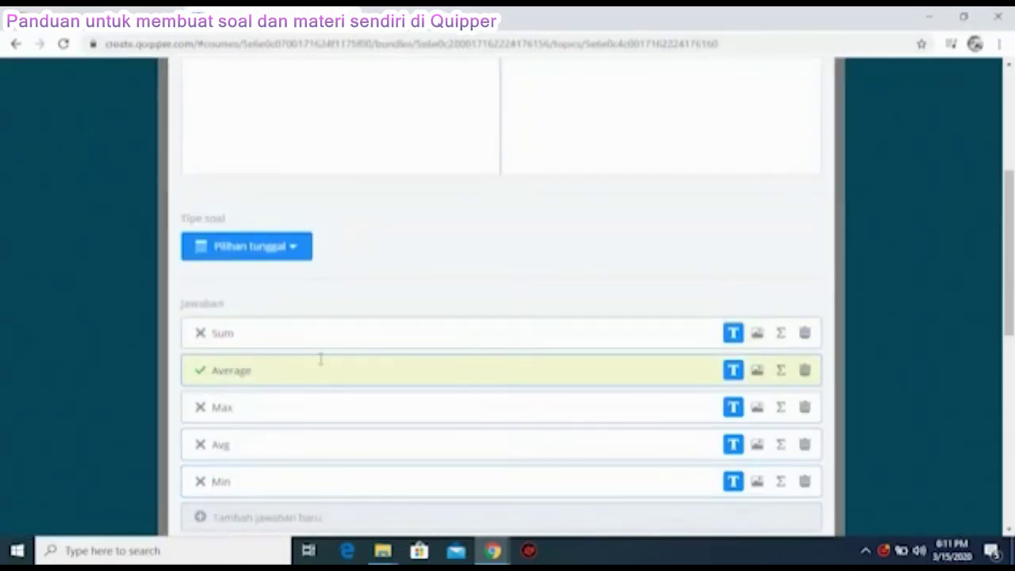
pyautogui.scroll(-4, 369, 369)
pyautogui.scroll(6, 489, 301)
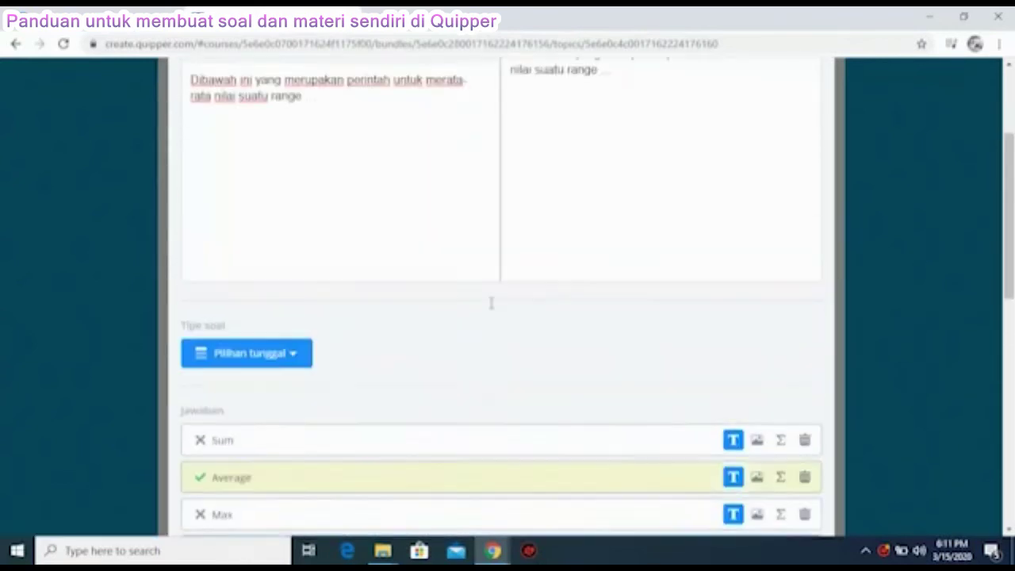
pyautogui.scroll(2, 491, 303)
pyautogui.scroll(-10, 492, 325)
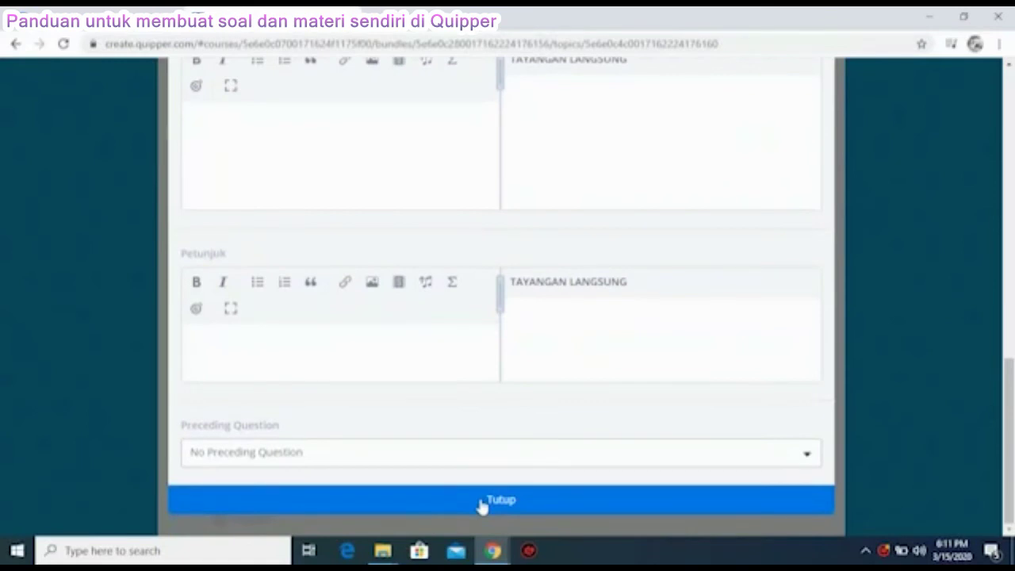
pyautogui.click(481, 506)
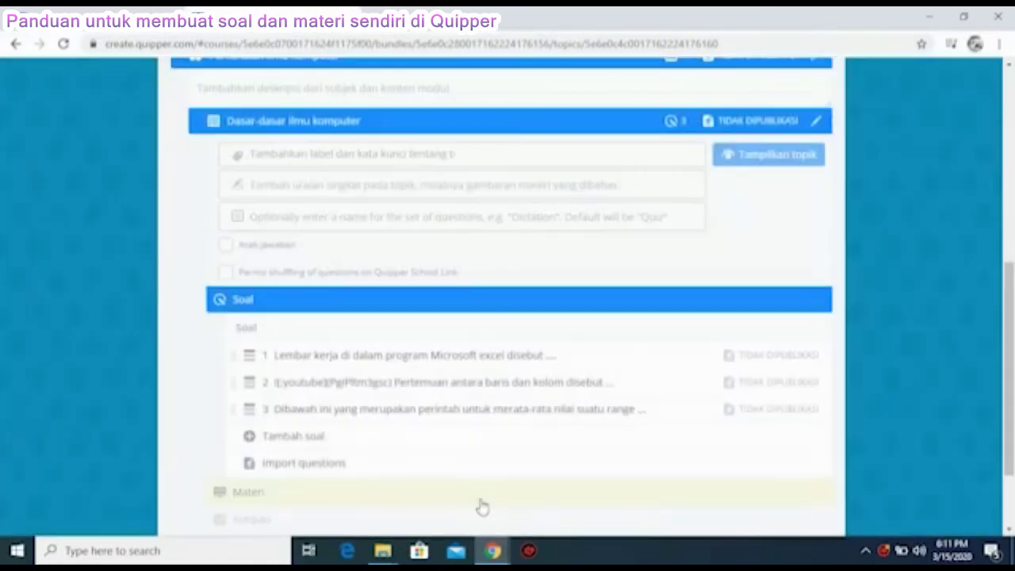
# Enable answer shuffling (Acak jawaban) and question shuffling on Quipper School Link for the topic "Dasar-dasar ilmu komputer".
pyautogui.scroll(3, 485, 500)
pyautogui.scroll(-2, 490, 492)
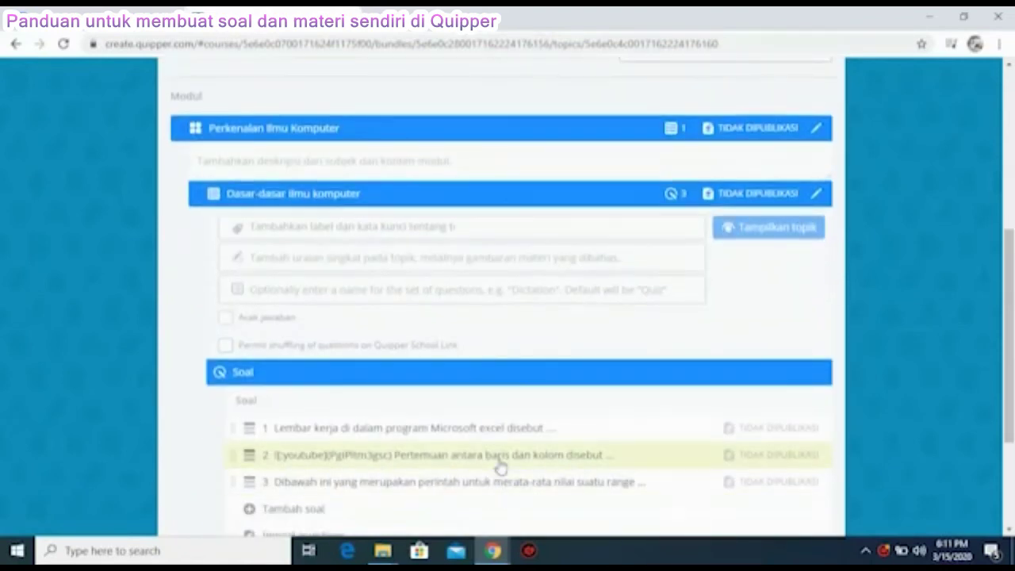
pyautogui.click(229, 321)
pyautogui.scroll(-2, 228, 321)
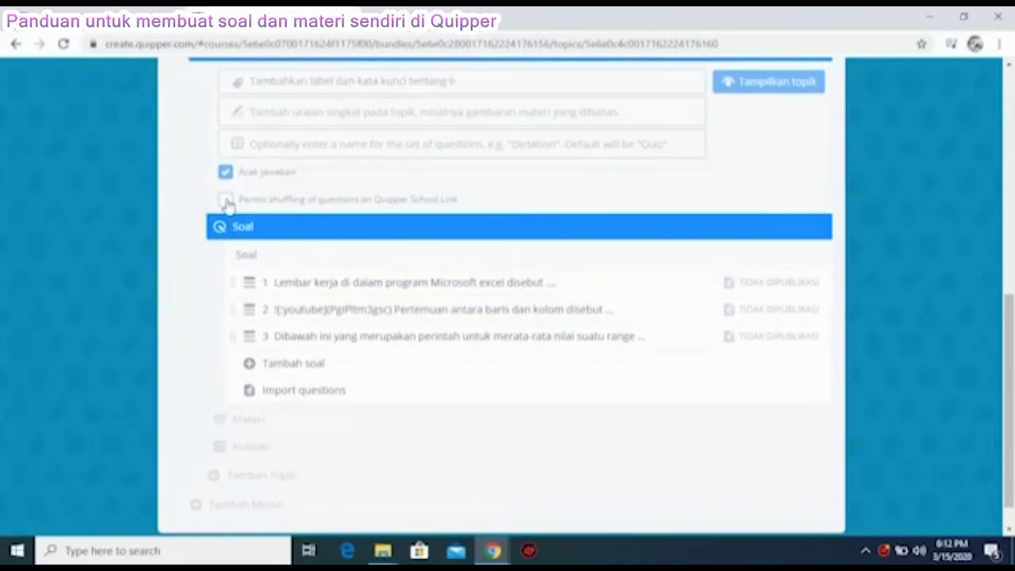
pyautogui.click(227, 201)
pyautogui.scroll(-1, 456, 272)
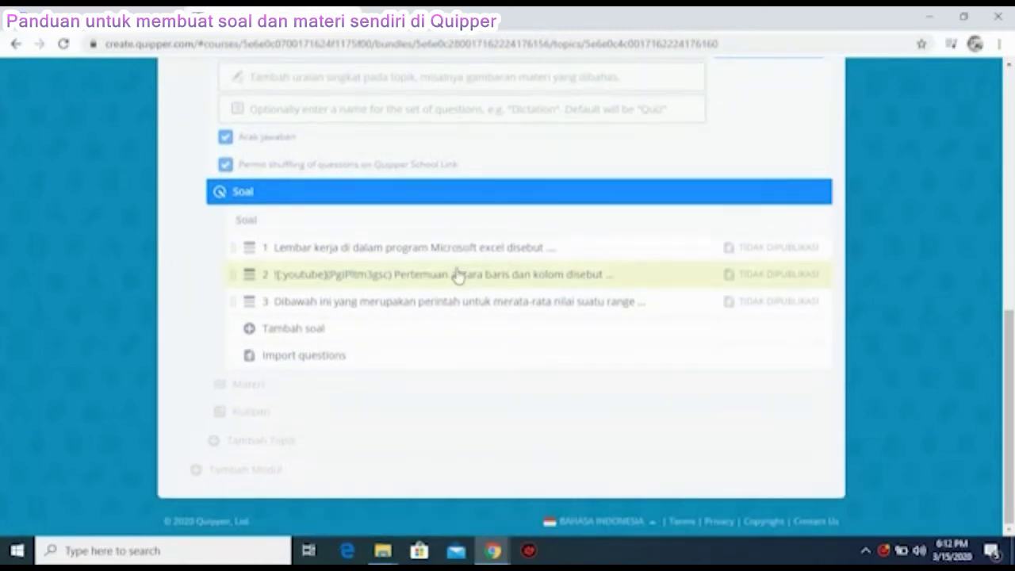
# Publish the module "Perkenalan Ilmu Komputer" together with its course, confirming publication of the valid parts.
pyautogui.scroll(5, 460, 302)
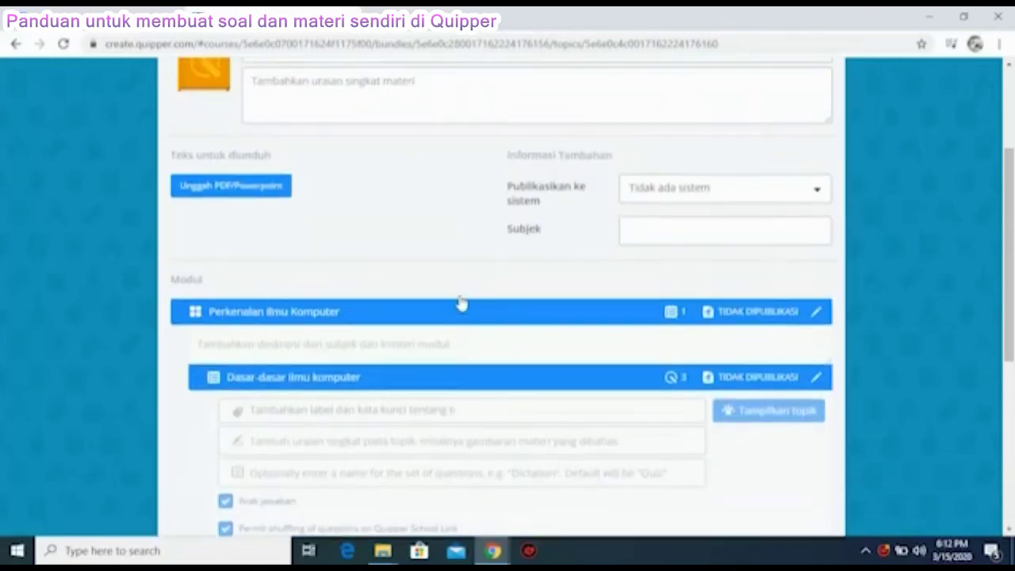
pyautogui.scroll(3, 461, 302)
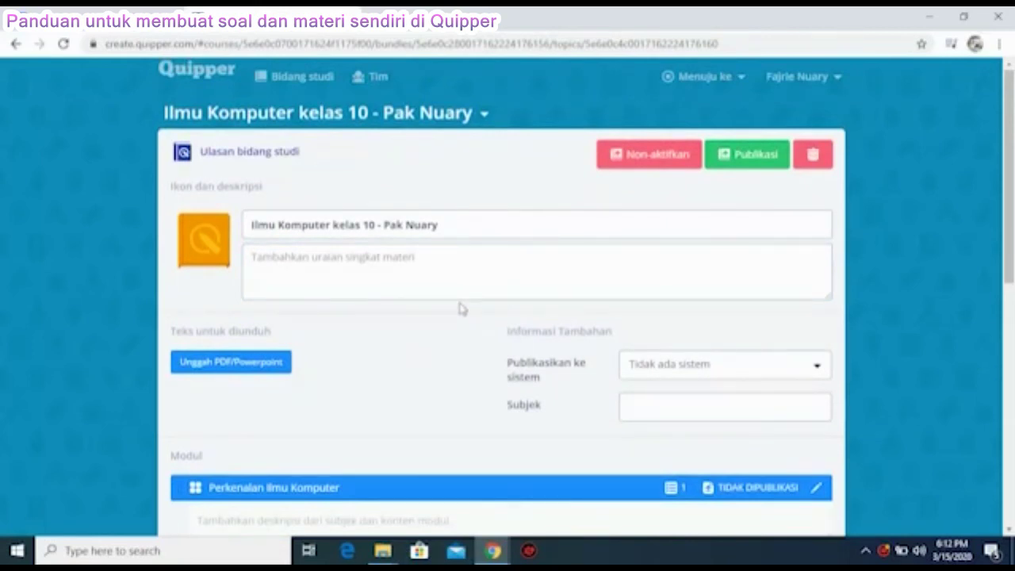
pyautogui.click(755, 157)
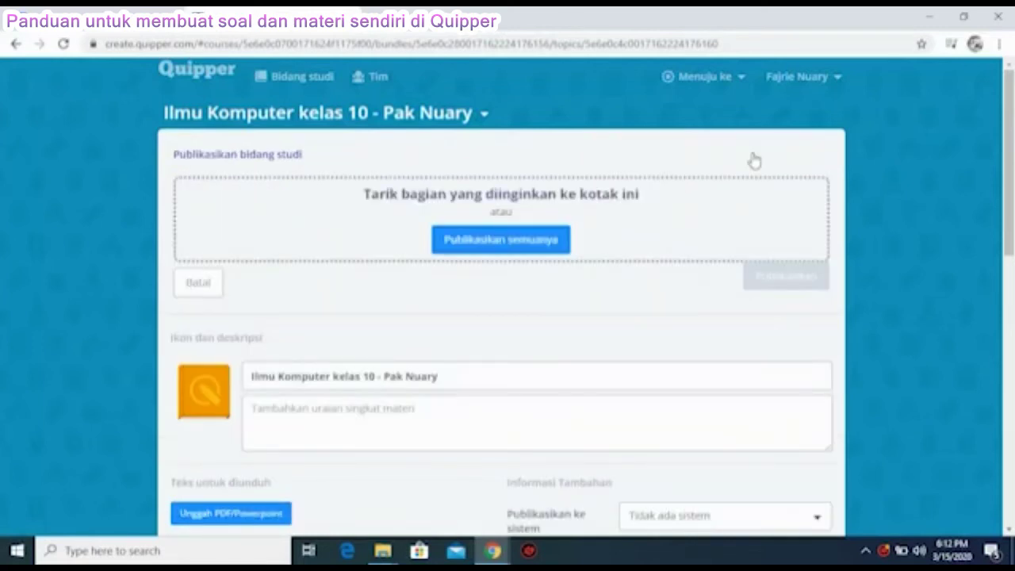
pyautogui.scroll(-5, 600, 295)
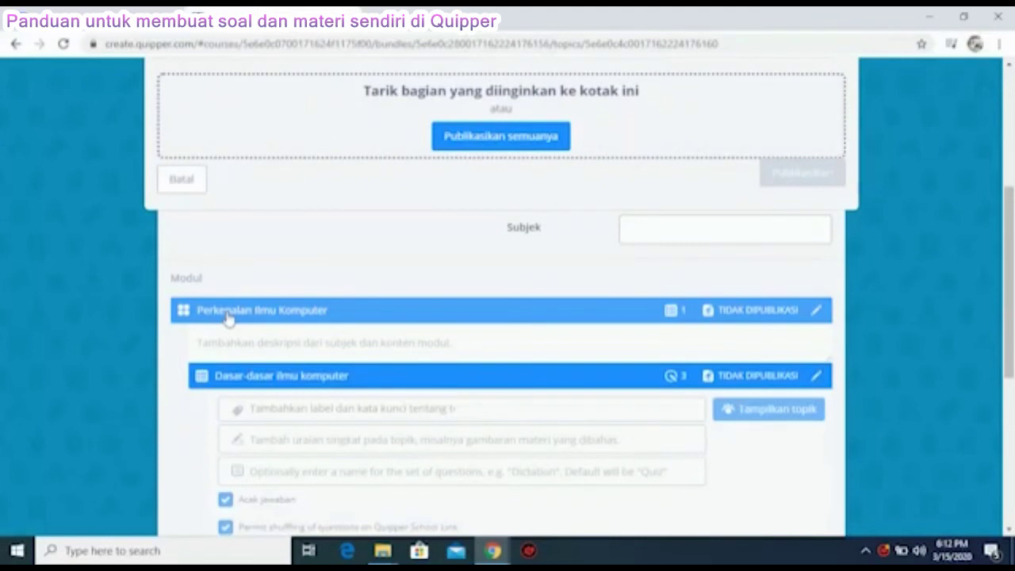
pyautogui.moveTo(228, 317); pyautogui.dragTo(301, 100)
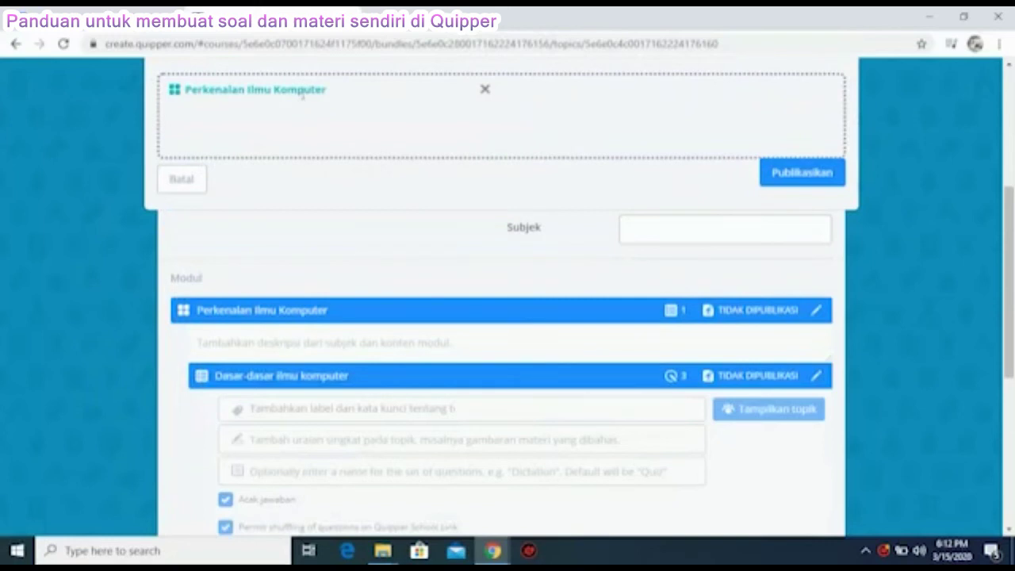
pyautogui.click(800, 175)
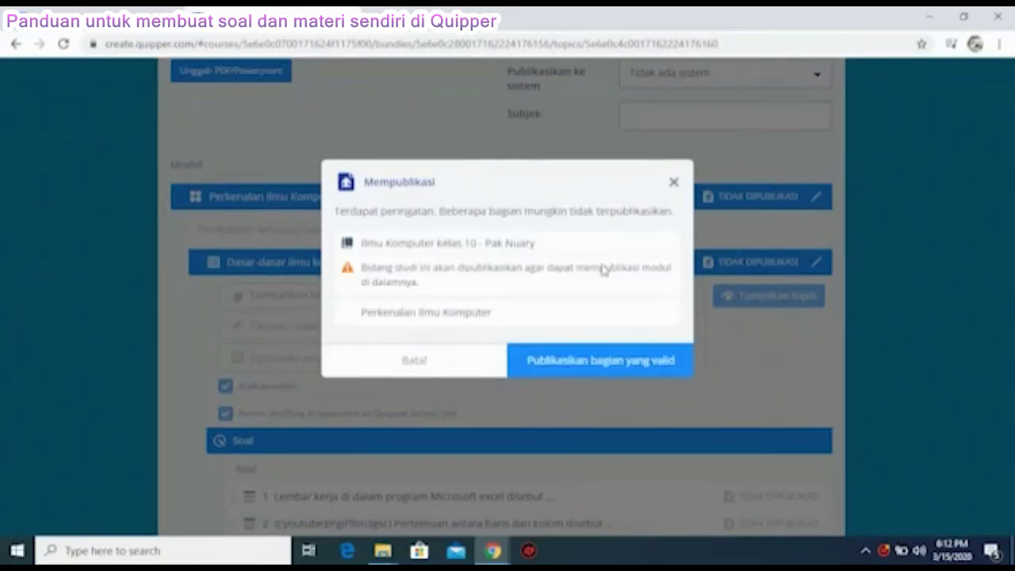
pyautogui.click(597, 371)
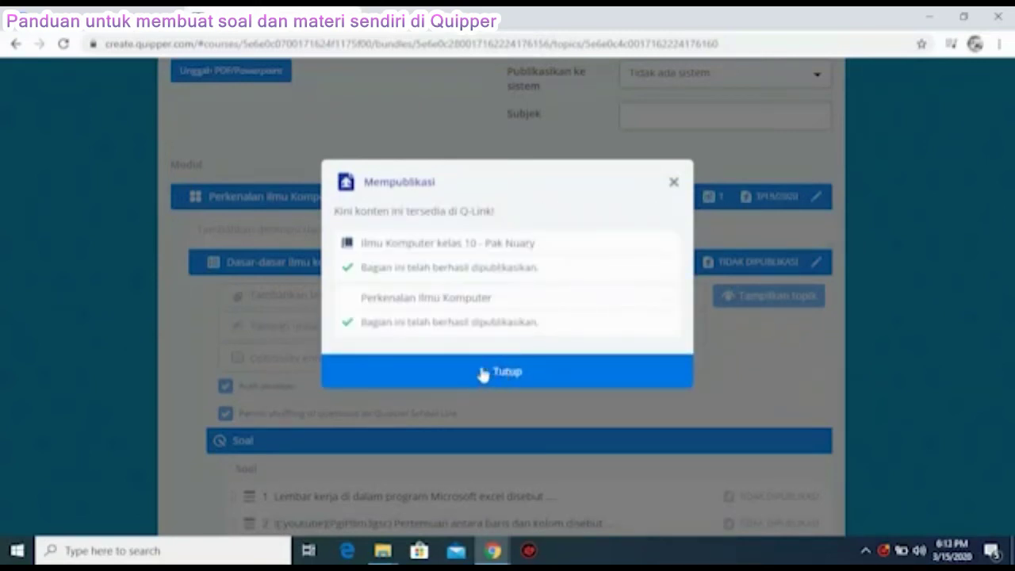
pyautogui.click(481, 371)
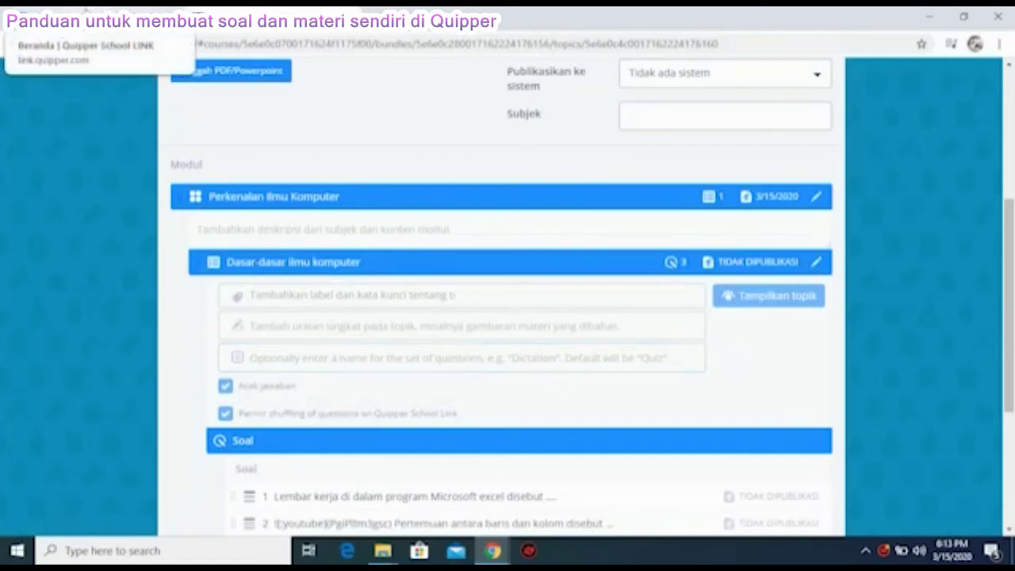
# Switch to Quipper School LINK and show the "Materi sekolah saya" category in the curriculum.
pyautogui.click(95, 16)
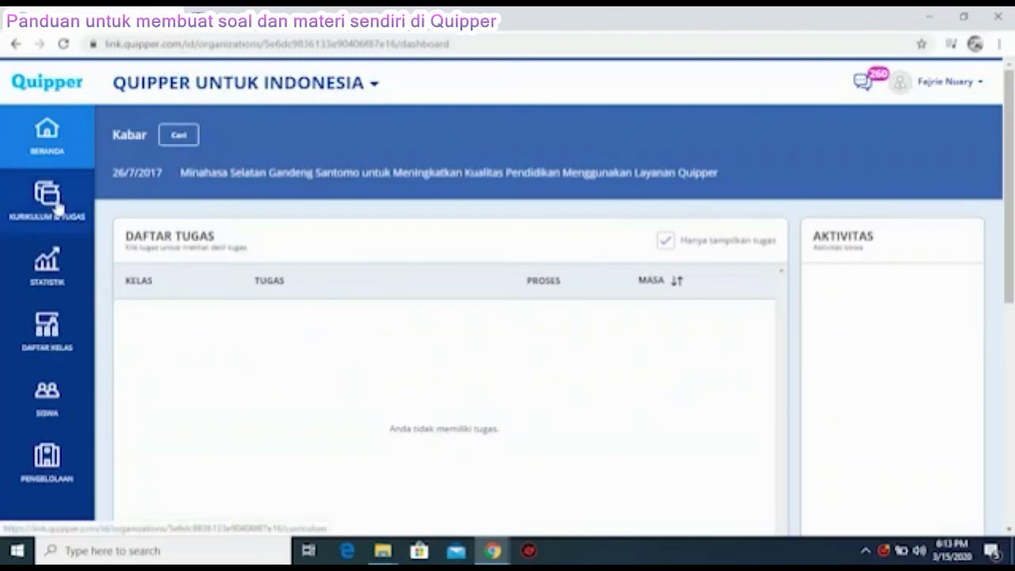
pyautogui.click(57, 208)
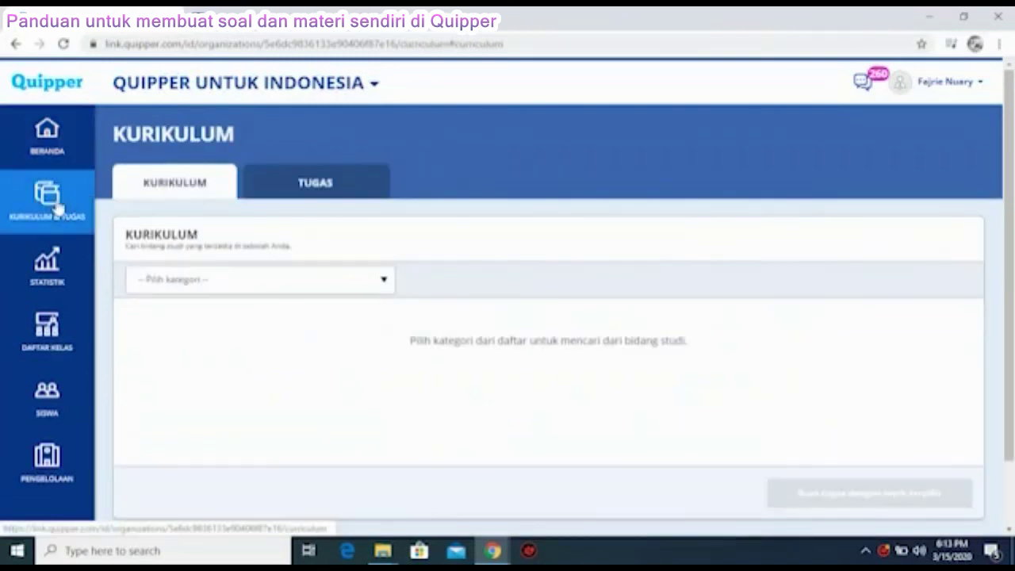
pyautogui.click(387, 287)
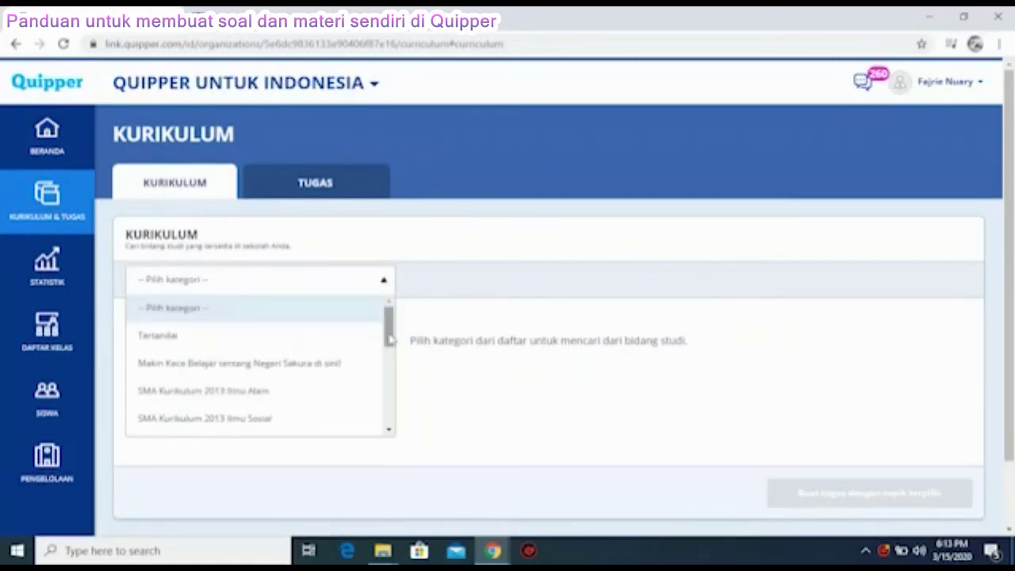
pyautogui.moveTo(389, 318); pyautogui.dragTo(389, 418)
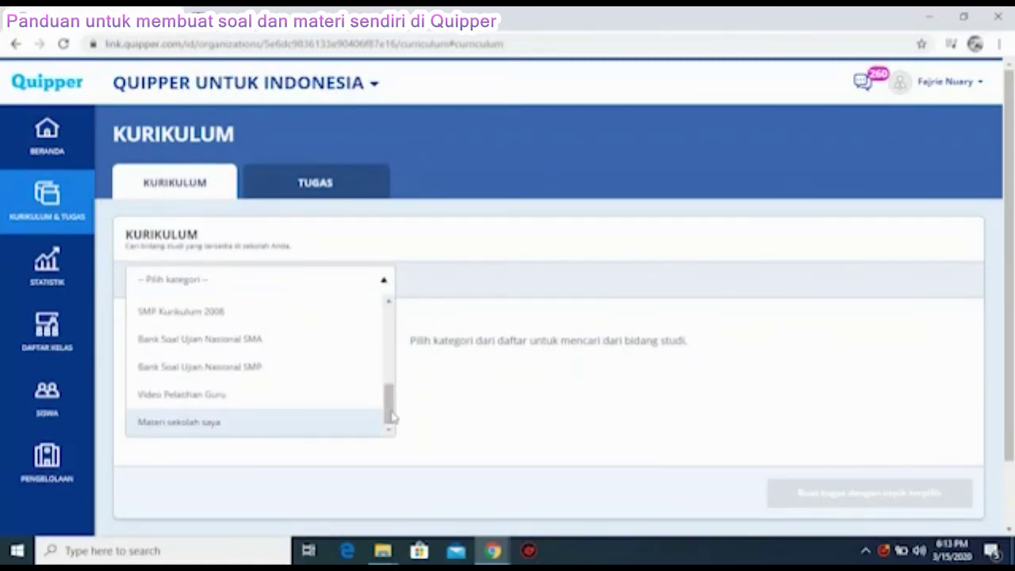
pyautogui.click(269, 424)
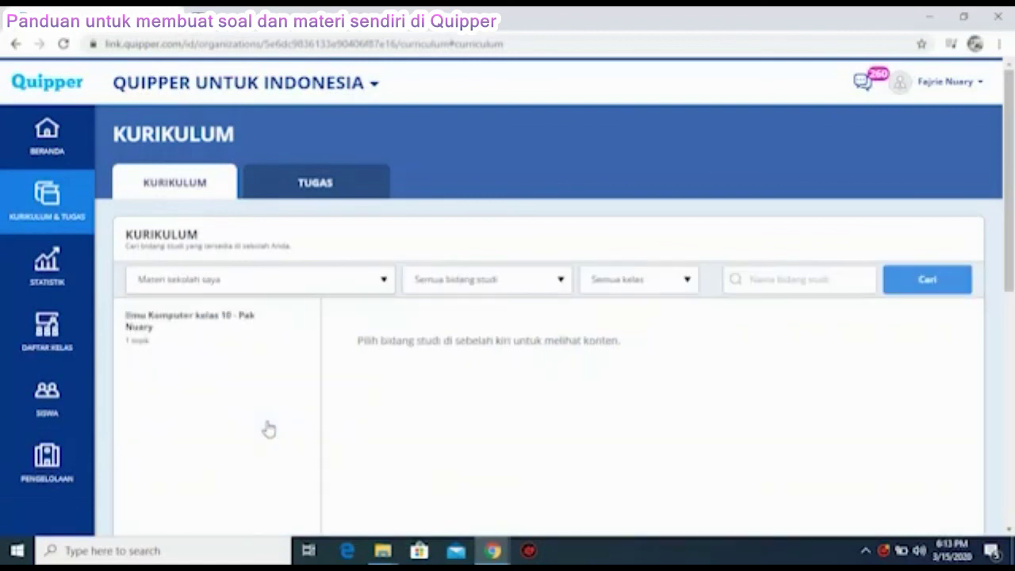
# Open the topic "Dasar-dasar ilmu komputer" in the module "Perkenalan Ilmu Komputer" and look through its material.
pyautogui.click(178, 342)
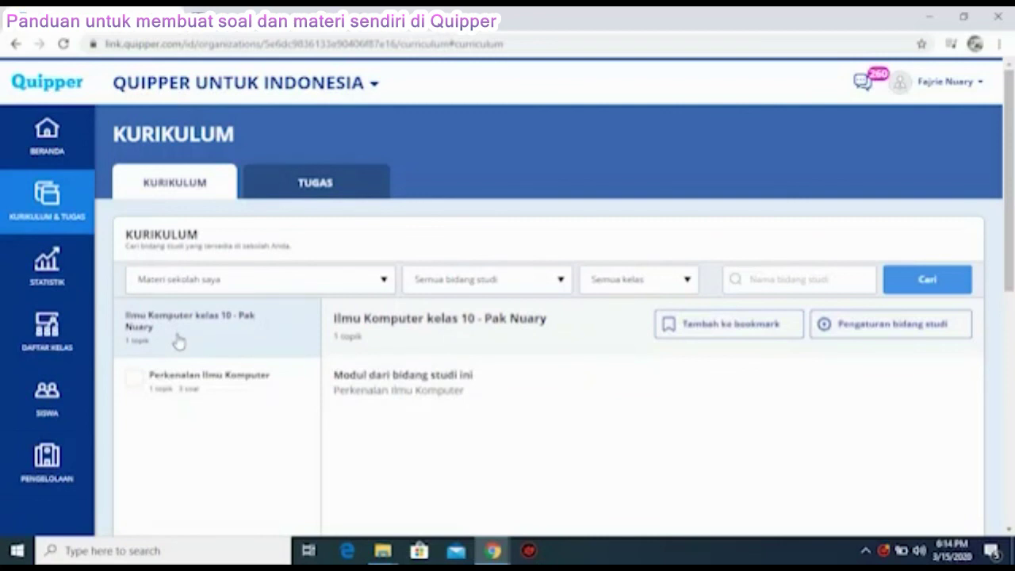
pyautogui.click(204, 396)
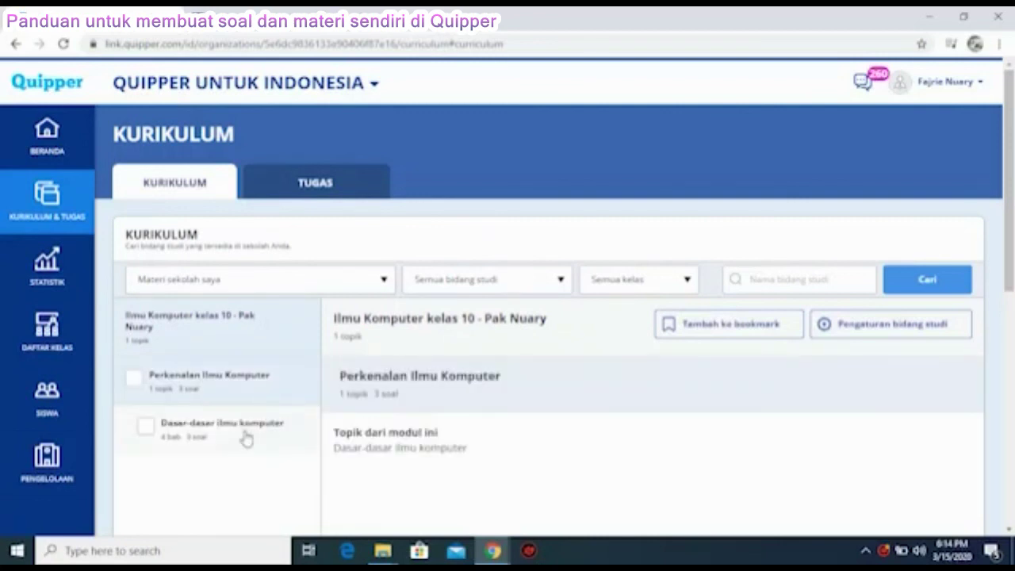
pyautogui.scroll(-2, 244, 349)
pyautogui.click(237, 289)
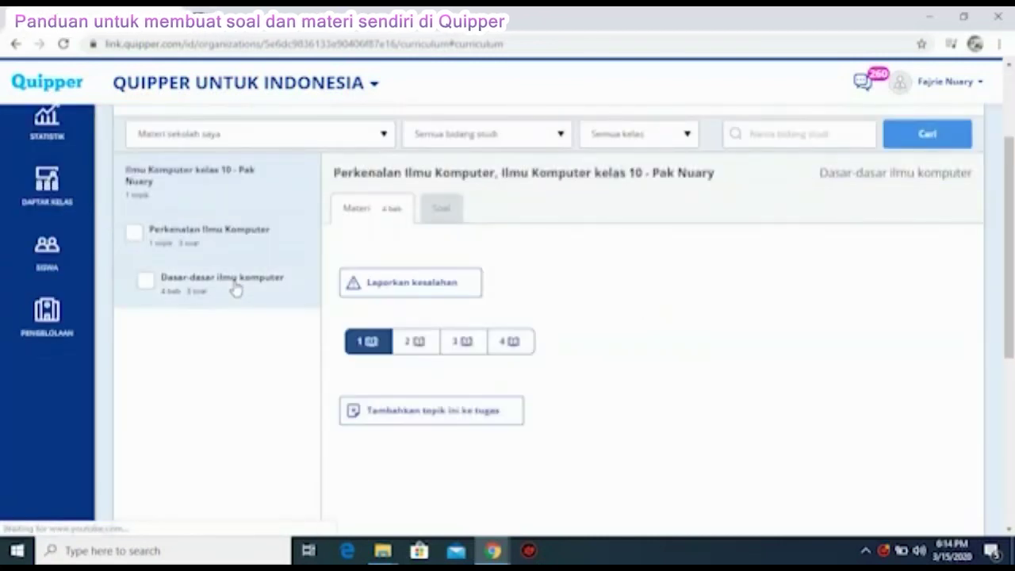
pyautogui.scroll(-2, 685, 351)
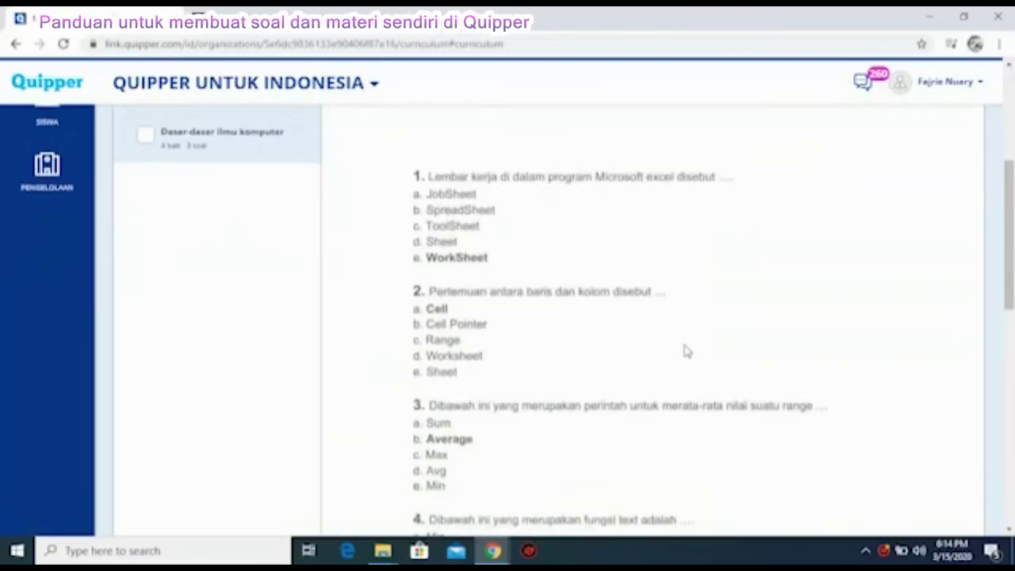
pyautogui.scroll(3, 627, 325)
pyautogui.scroll(-6, 590, 431)
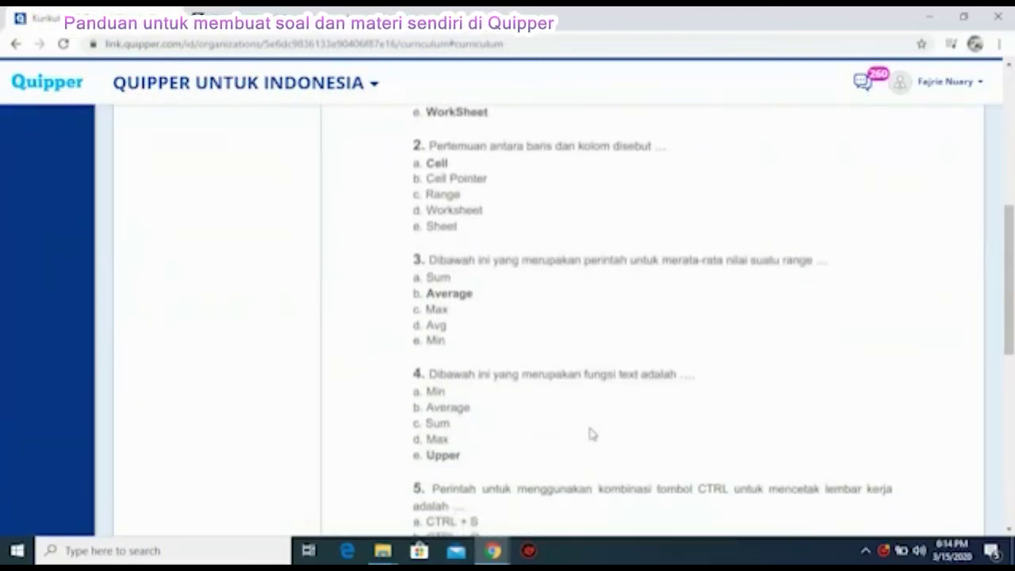
pyautogui.scroll(-3, 590, 433)
pyautogui.scroll(4, 588, 430)
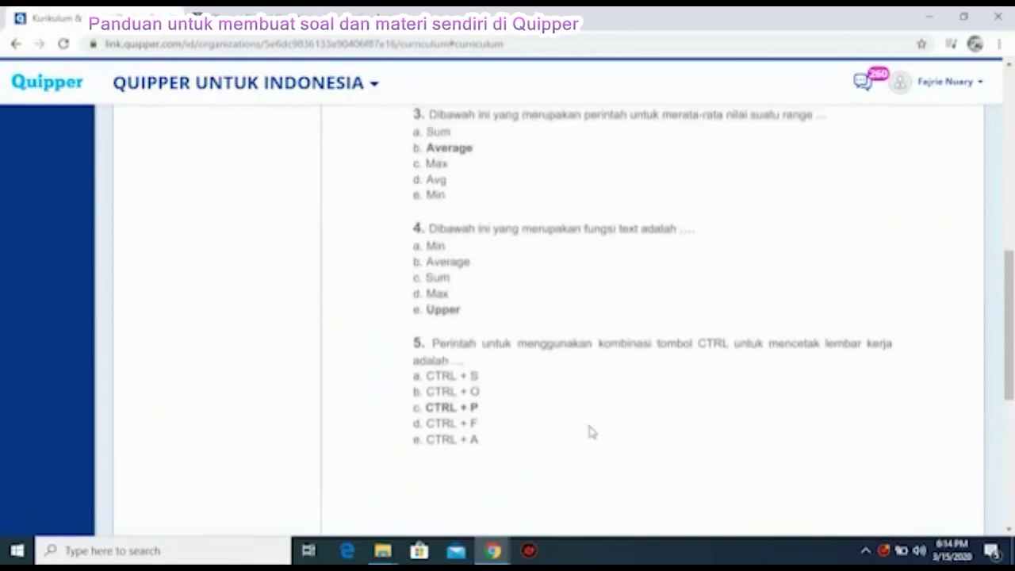
# Page through chapters 2 and 3 of the material for "Dasar-dasar ilmu komputer" to check their contents.
pyautogui.scroll(4, 588, 429)
pyautogui.scroll(-8, 587, 424)
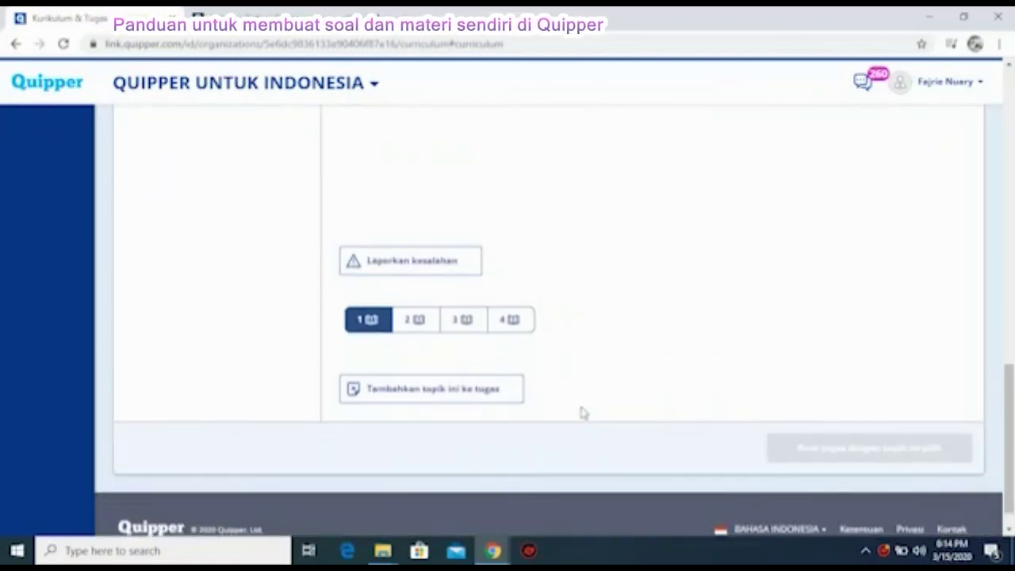
pyautogui.click(415, 321)
pyautogui.scroll(10, 602, 349)
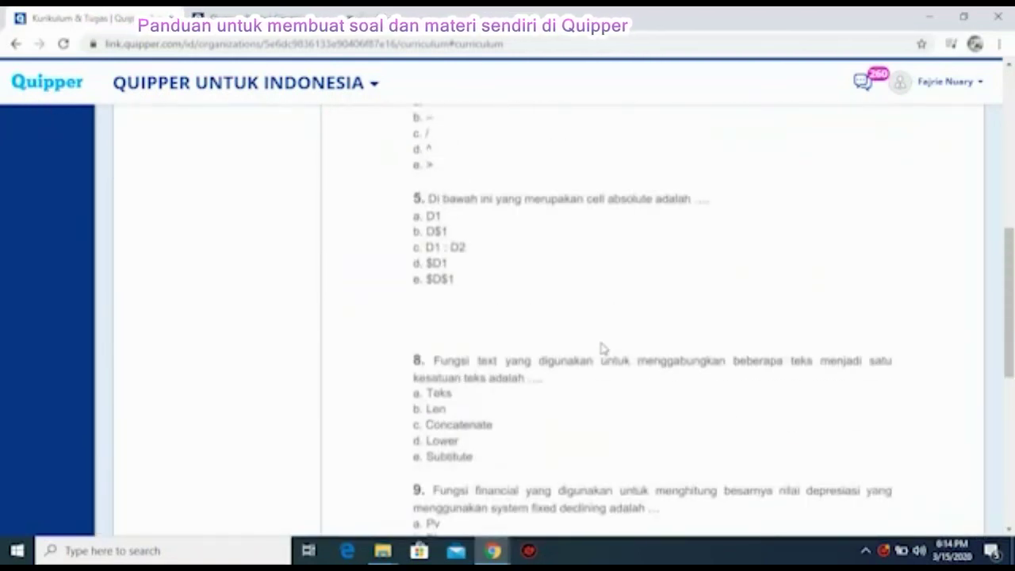
pyautogui.scroll(-10, 600, 349)
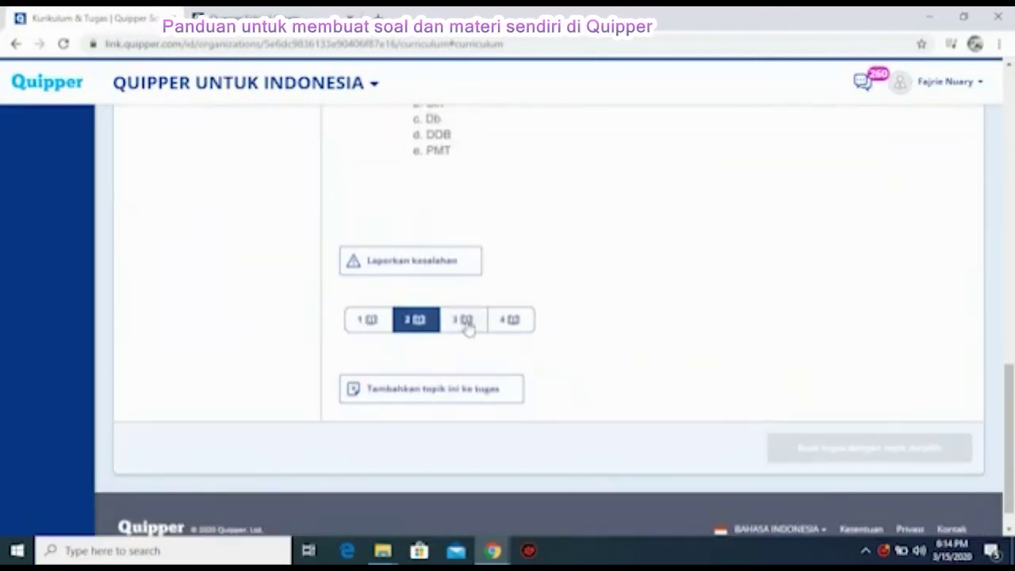
pyautogui.click(466, 321)
pyautogui.scroll(2, 535, 329)
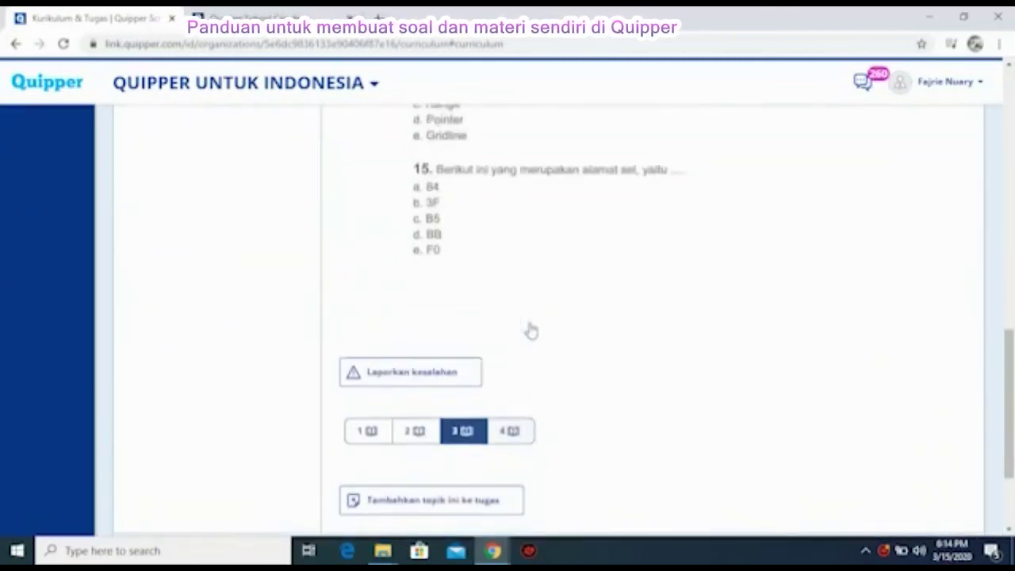
# Show the questions (Soal) of the topic "Dasar-dasar ilmu komputer" and review each question with its correct answer.
pyautogui.scroll(10, 532, 331)
pyautogui.click(442, 356)
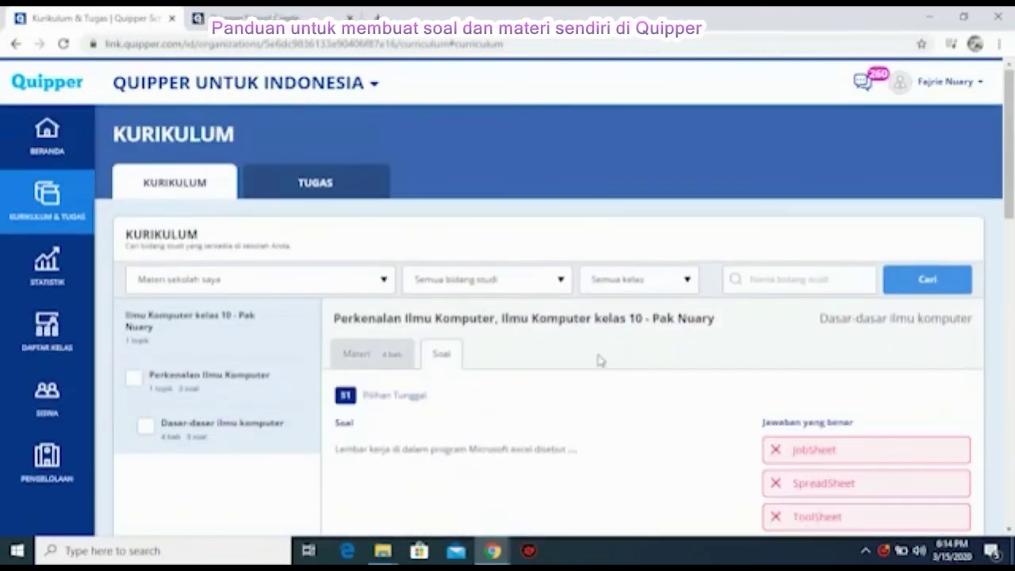
pyautogui.scroll(-4, 618, 365)
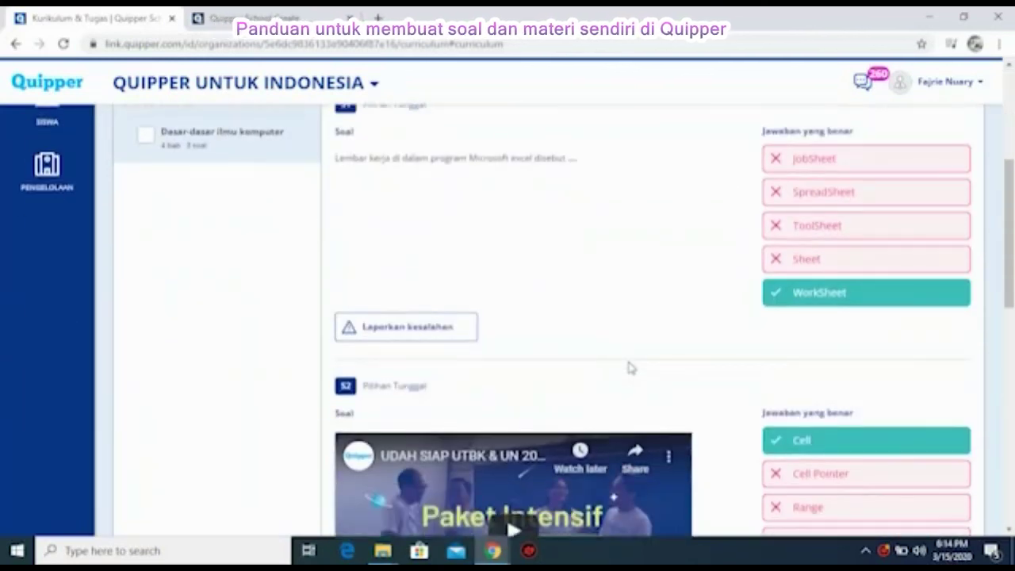
pyautogui.scroll(-4, 631, 367)
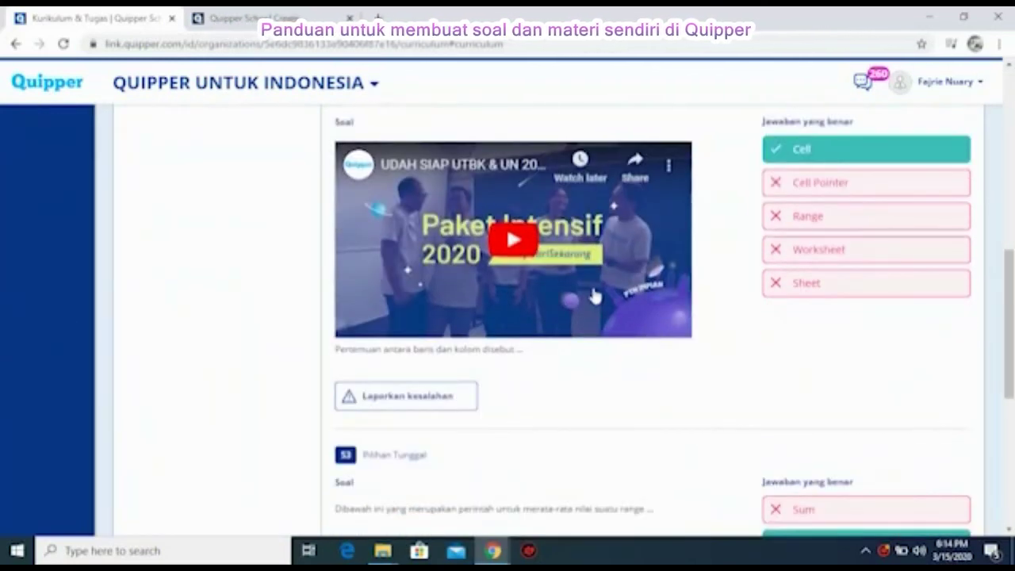
pyautogui.scroll(-5, 596, 286)
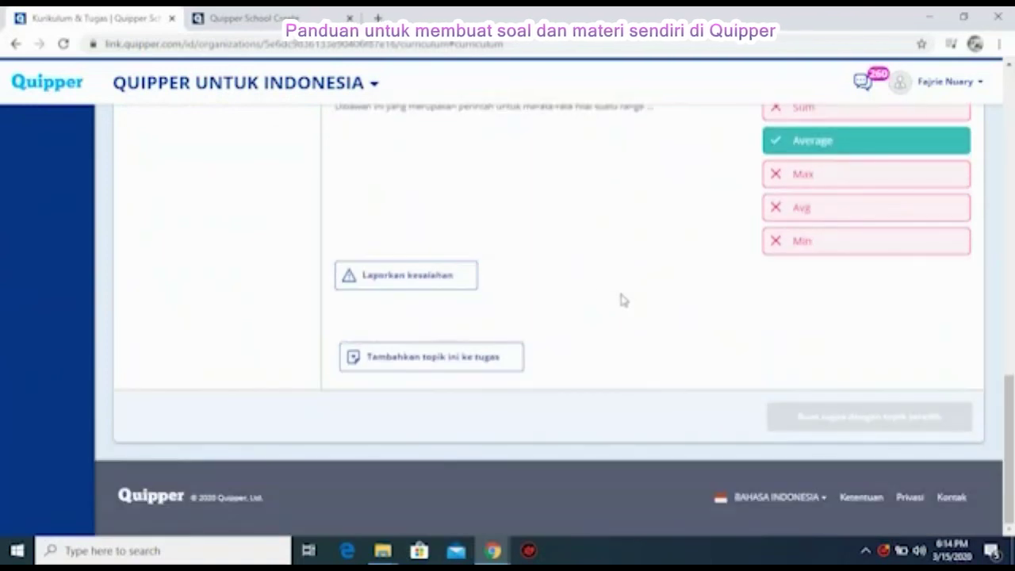